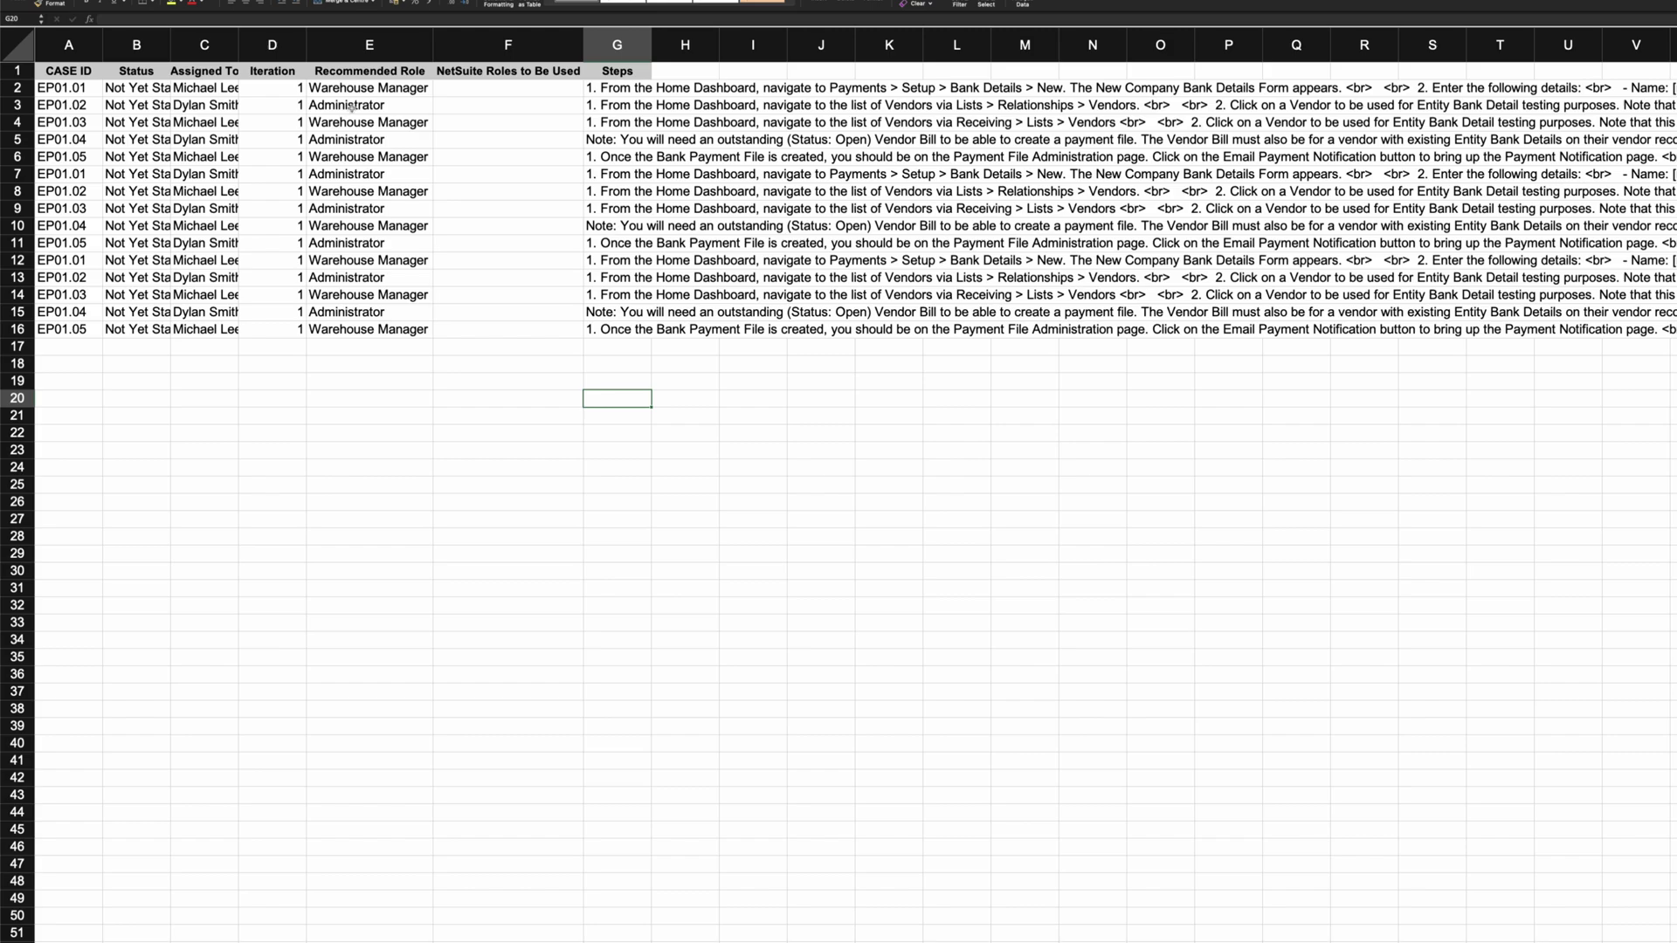
Enter Accountant in E2, then undo an accidental fill down the Recommended Role column
left_click(350, 89)
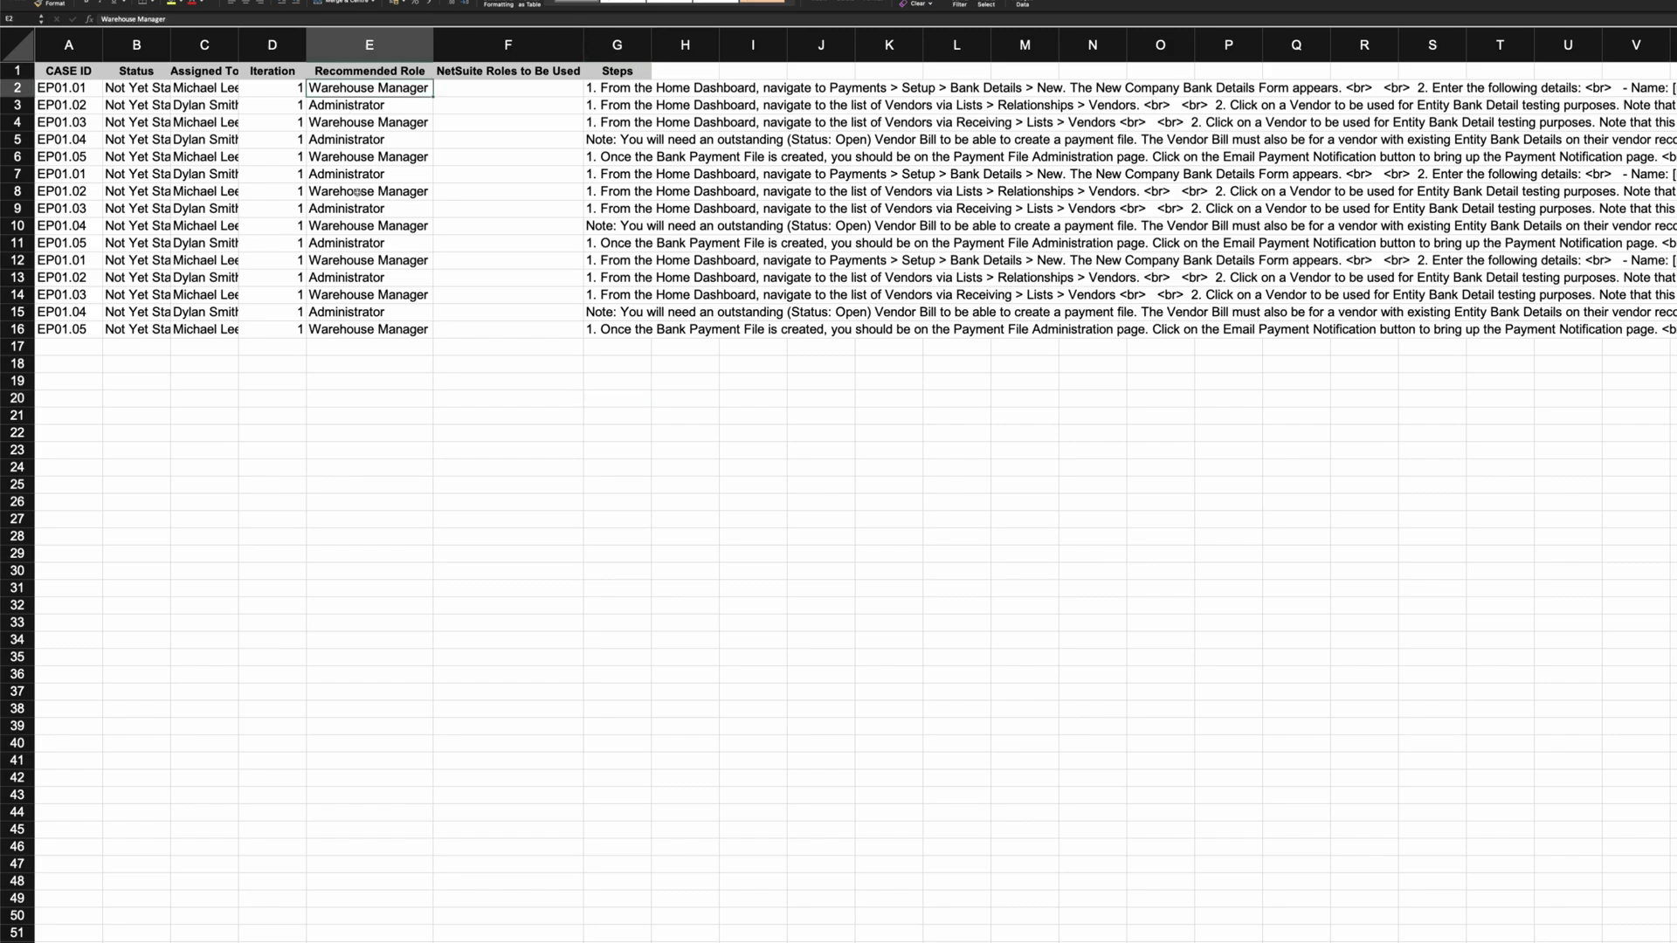
type("Accountant")
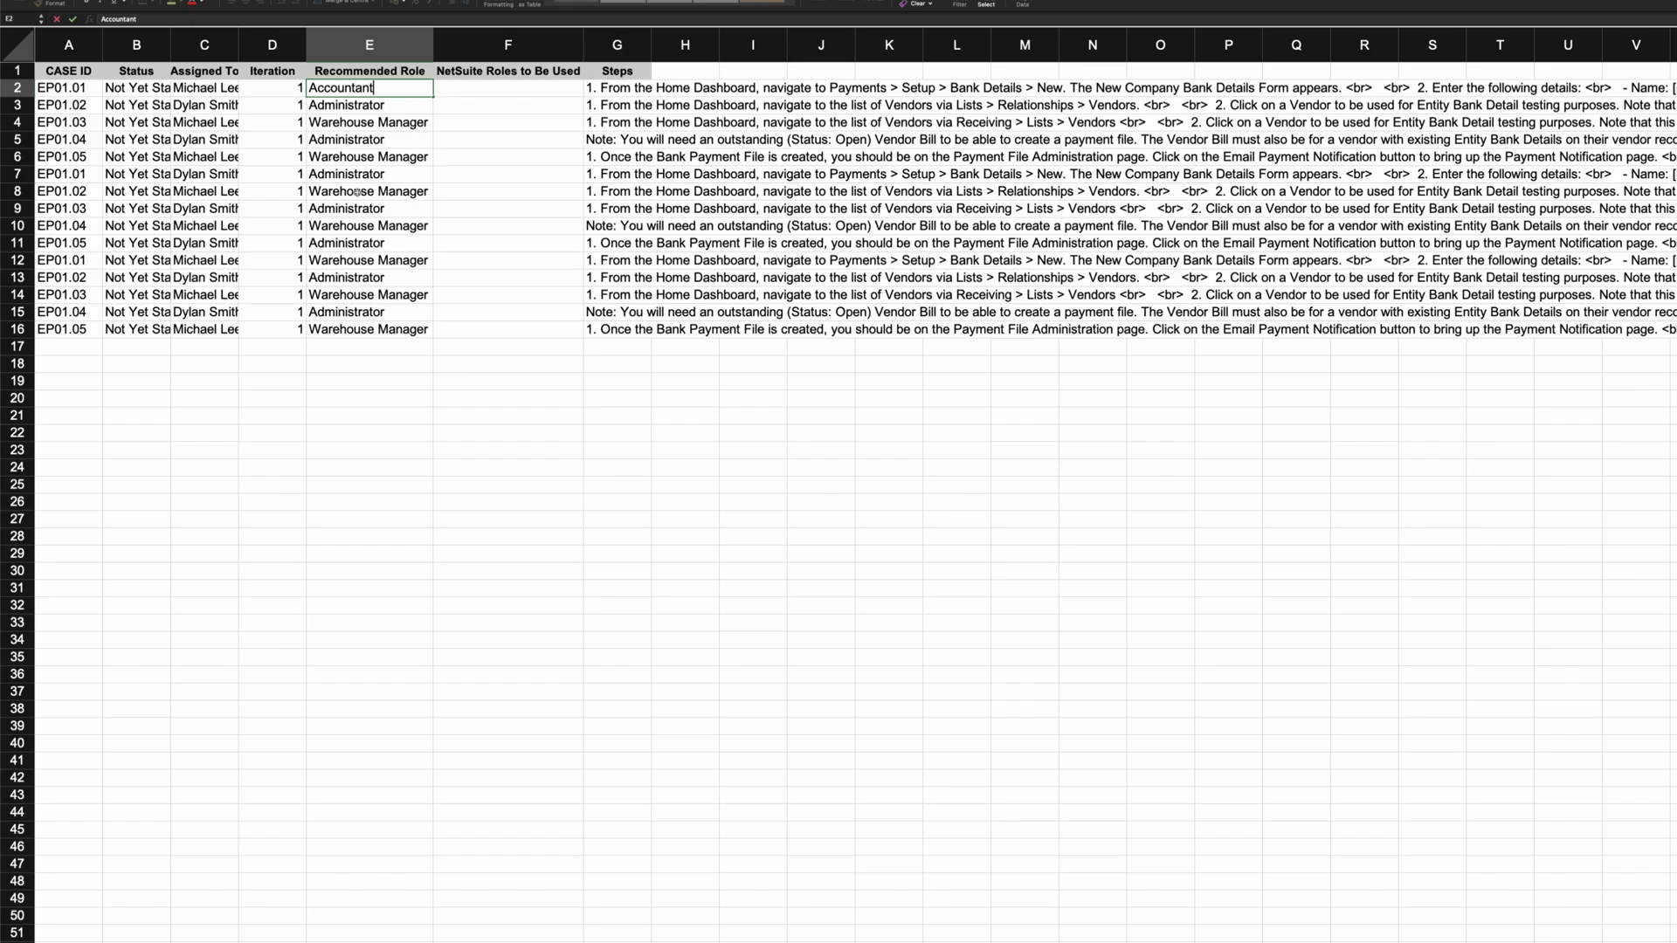
key("Down")
key("Down")
key("Down")
key("Down")
key("Down")
key("Down")
key("Down")
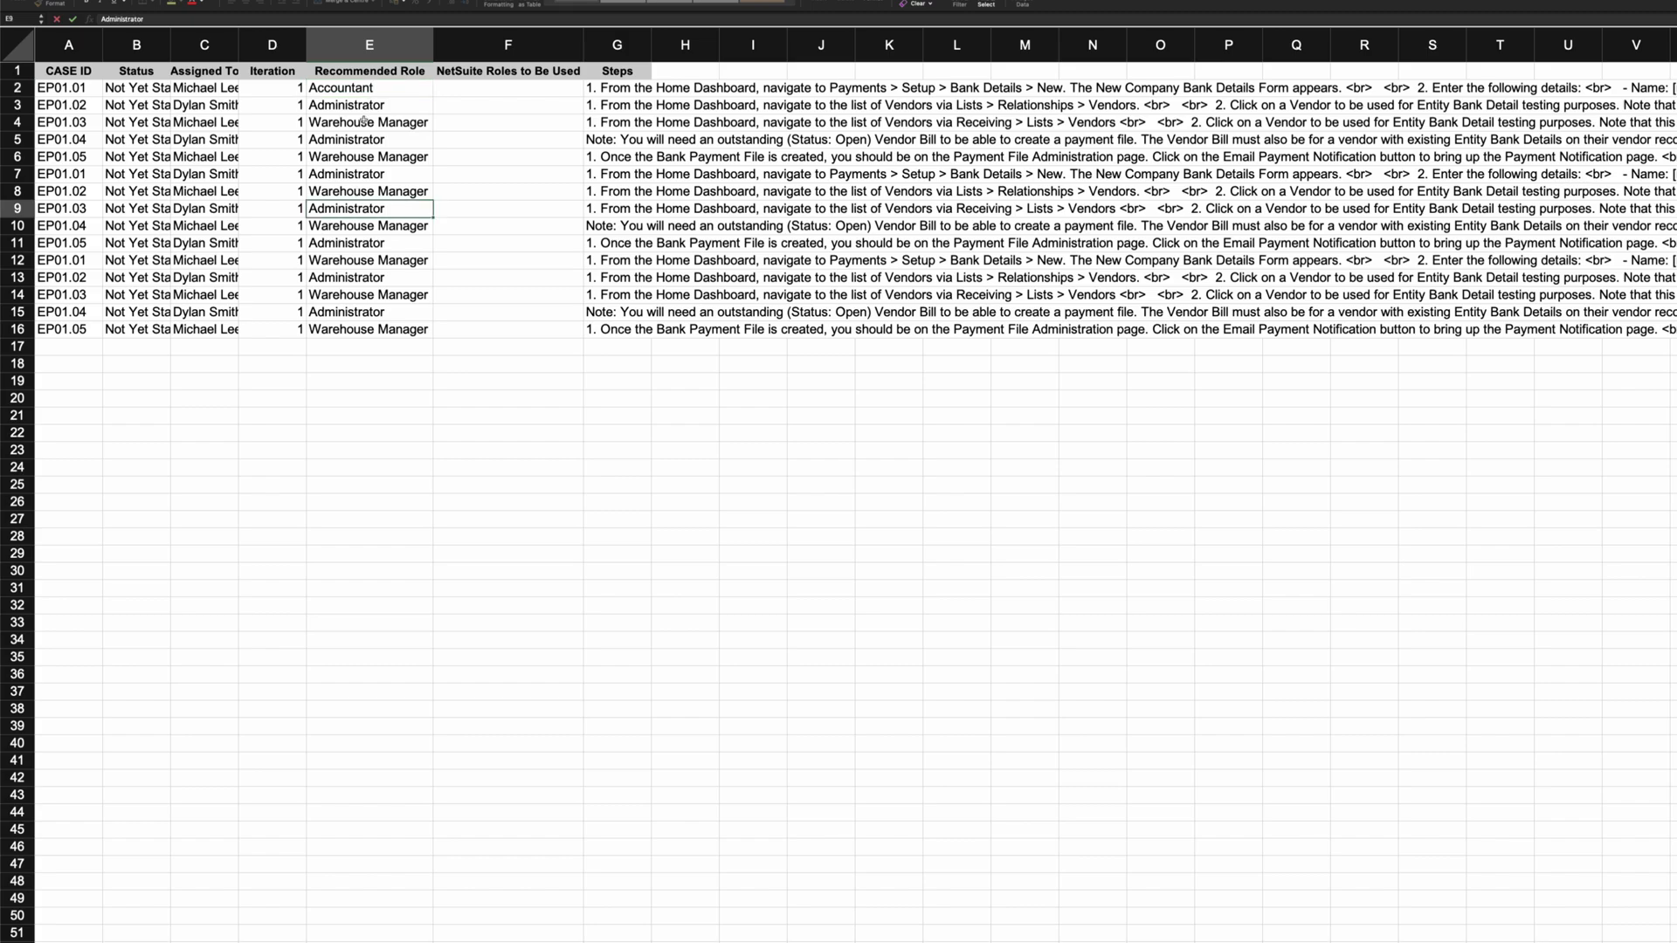
left_click(390, 87)
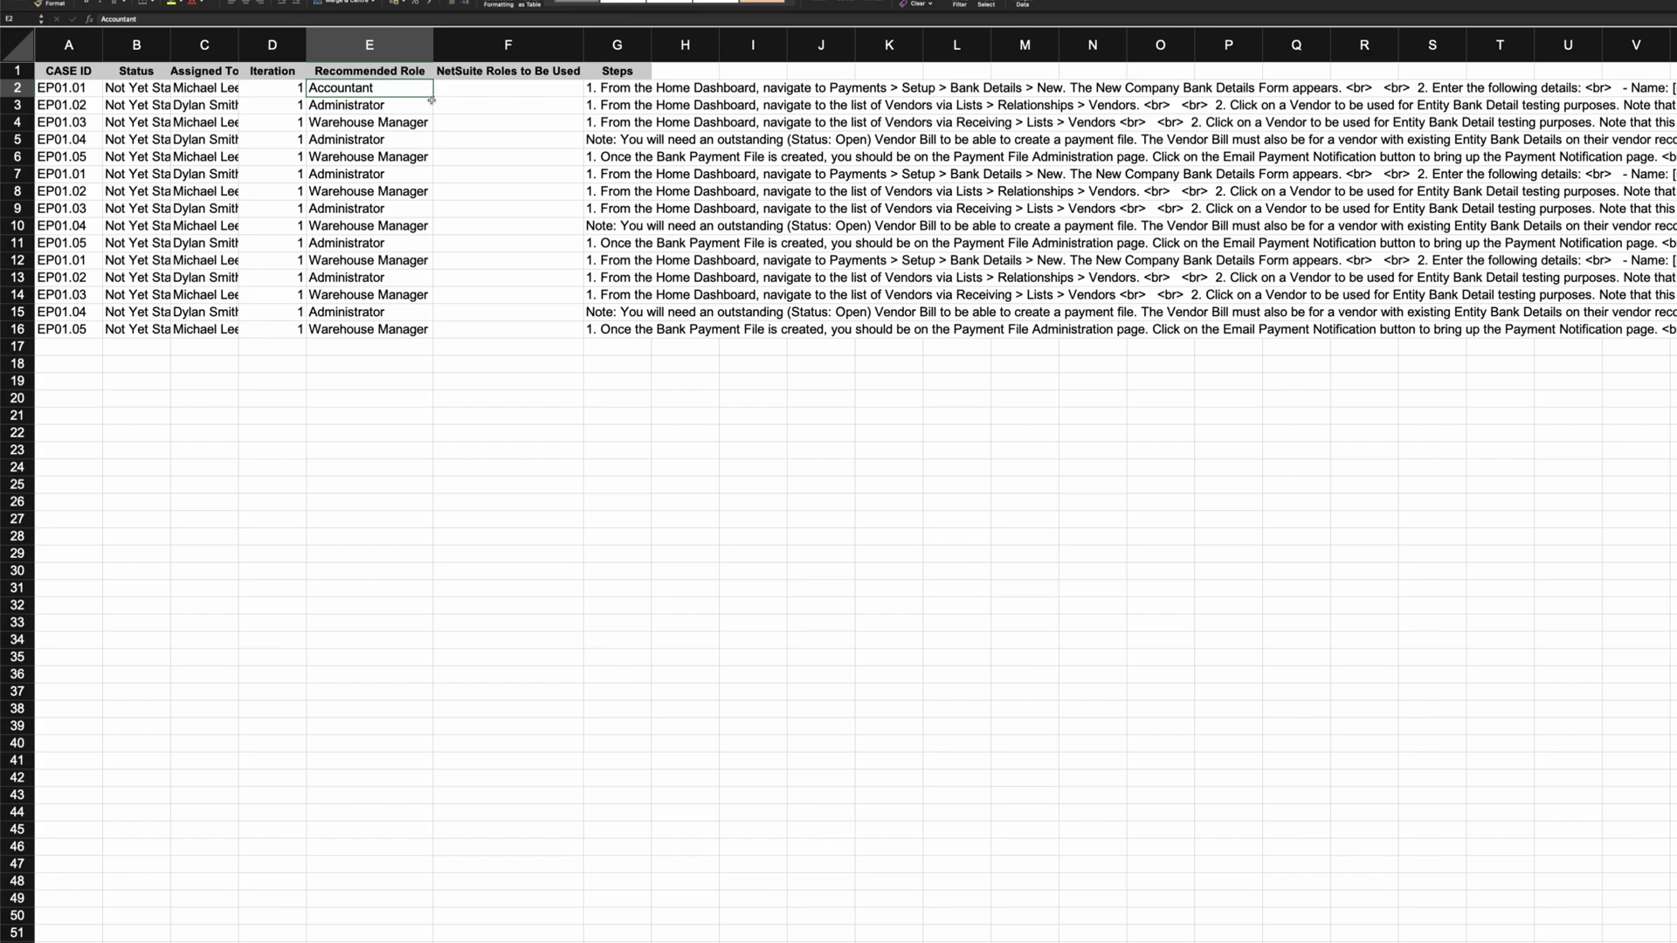
left_click_drag(432, 101, 434, 335)
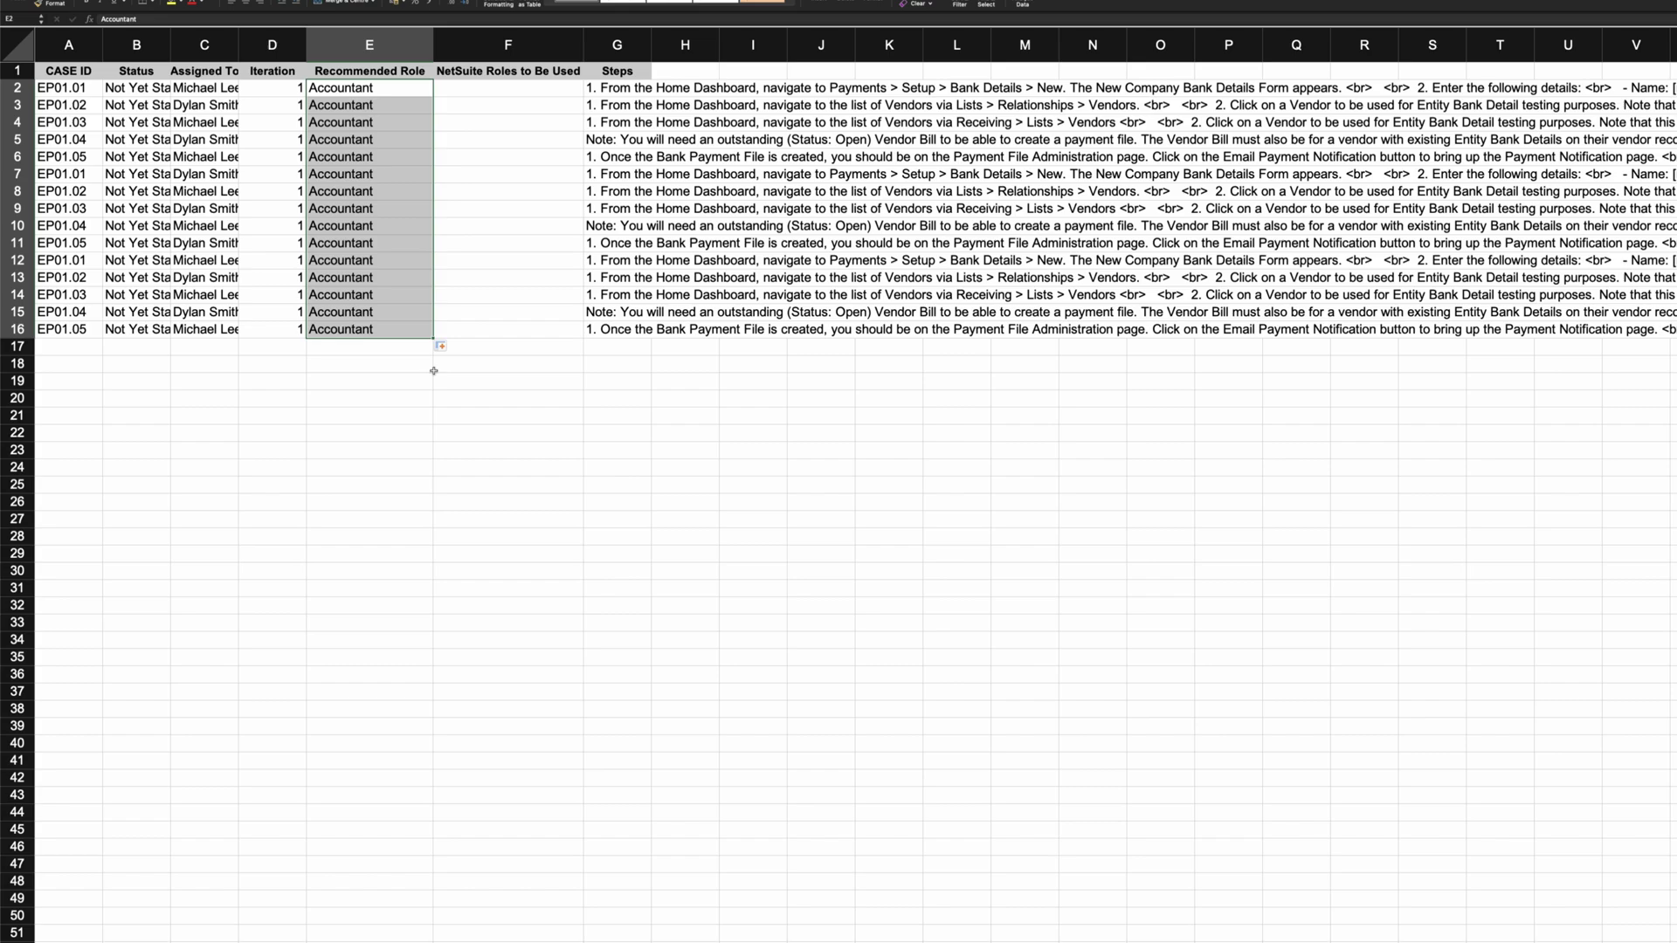
key("ctrl+z")
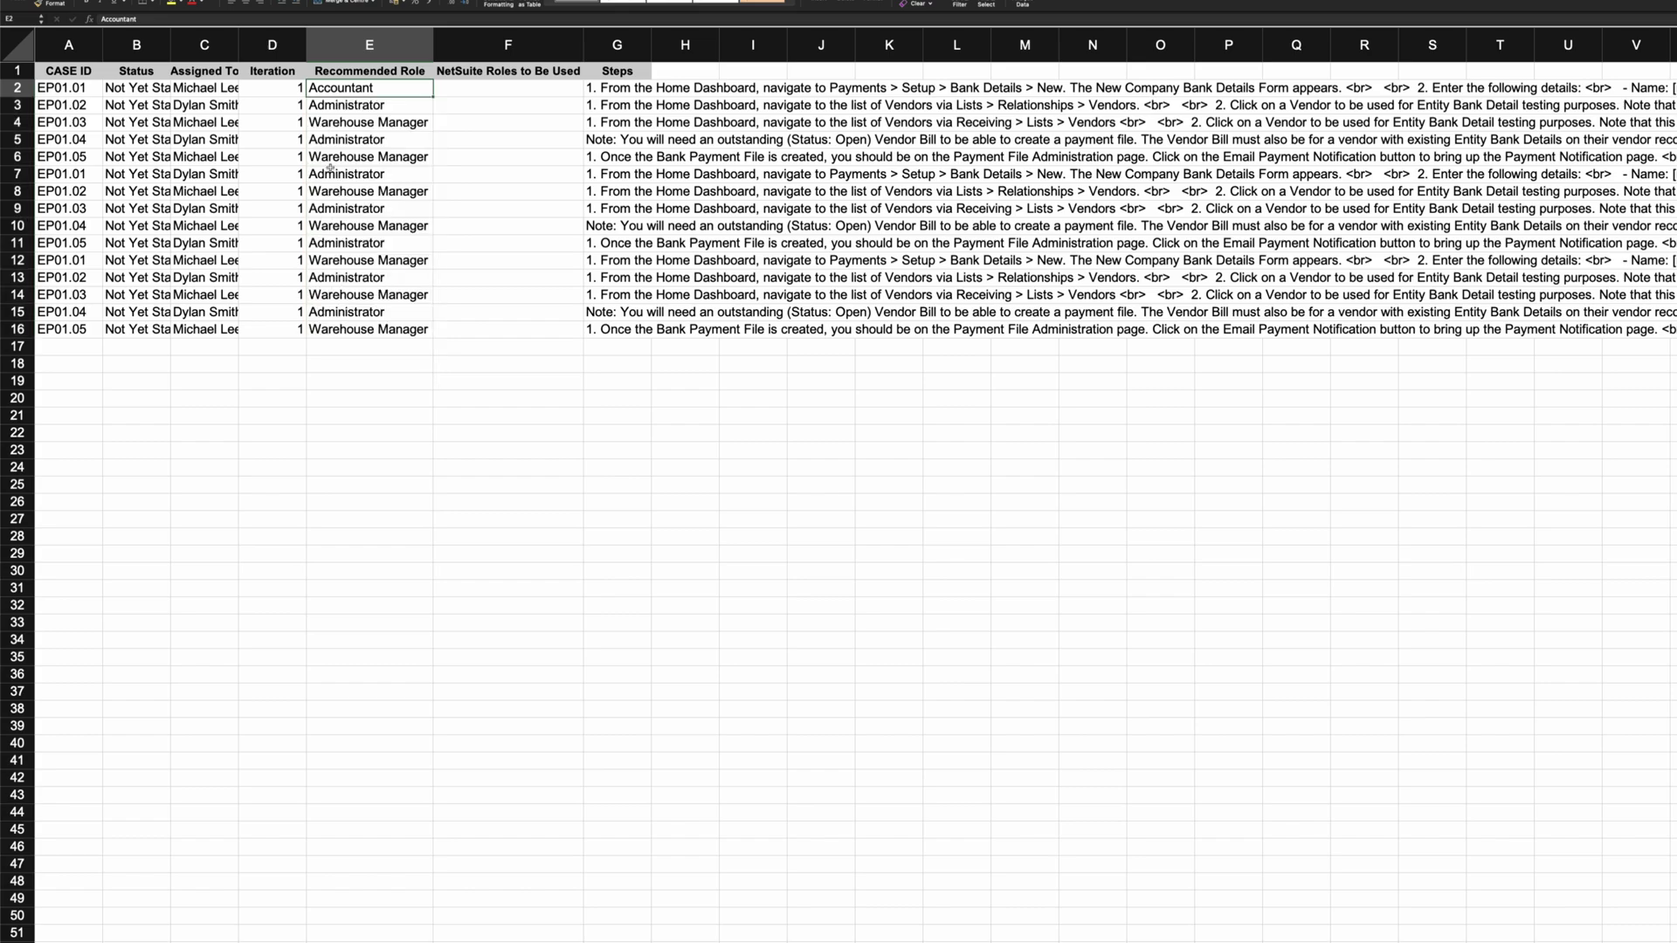
key("Down")
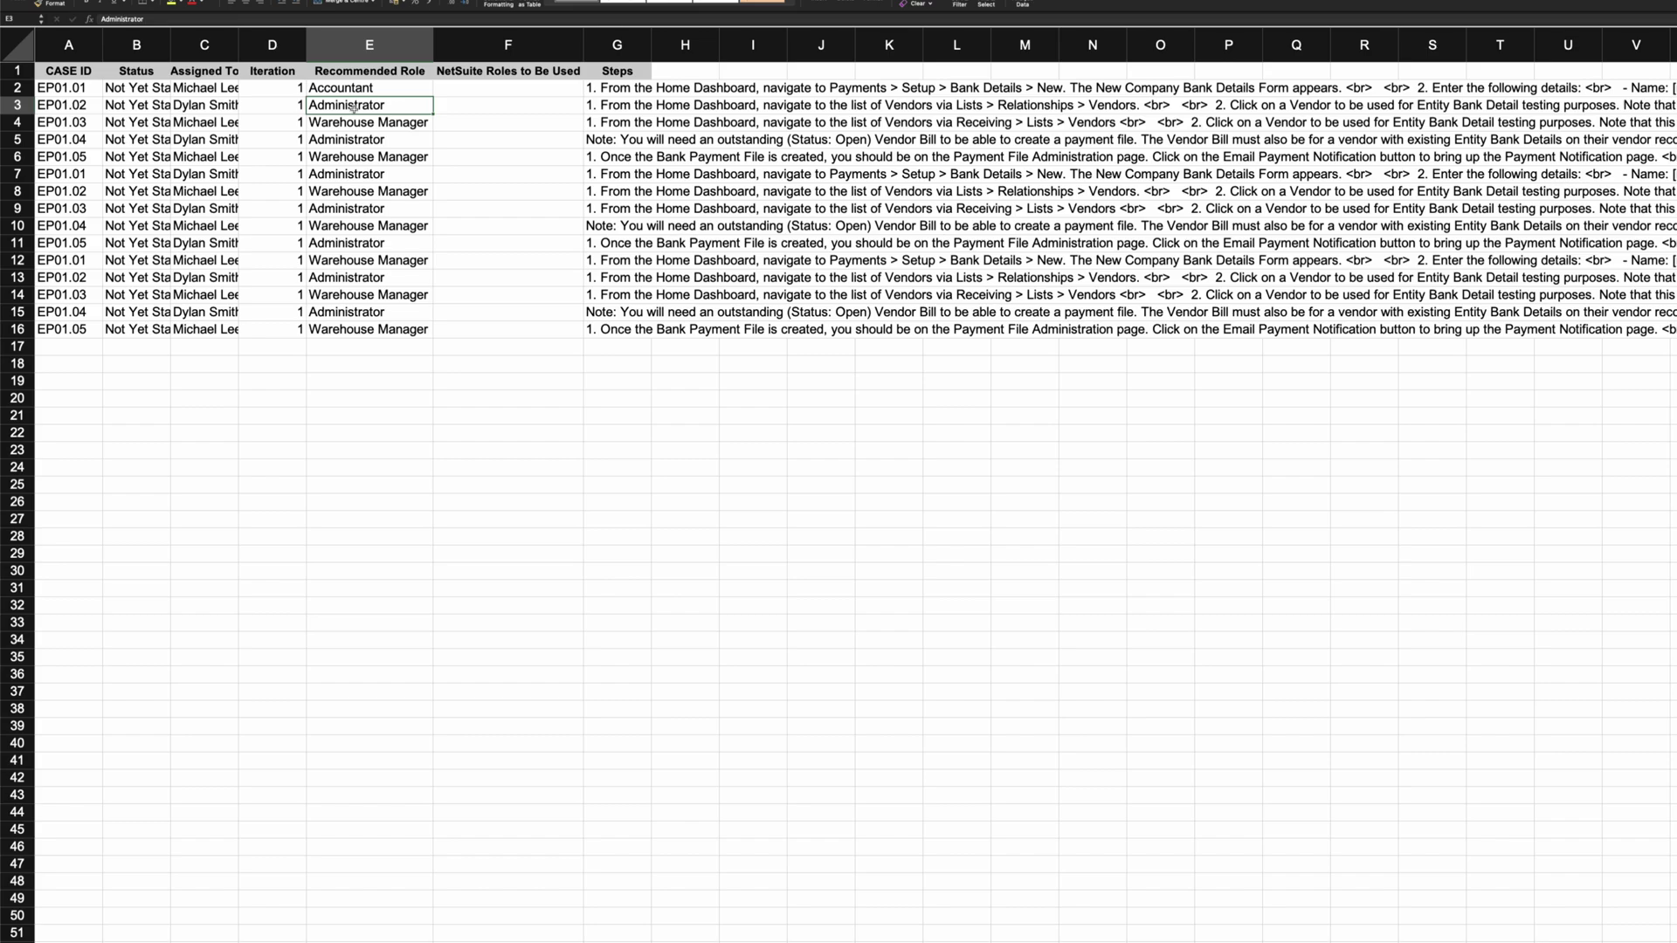
key("ctrl+z")
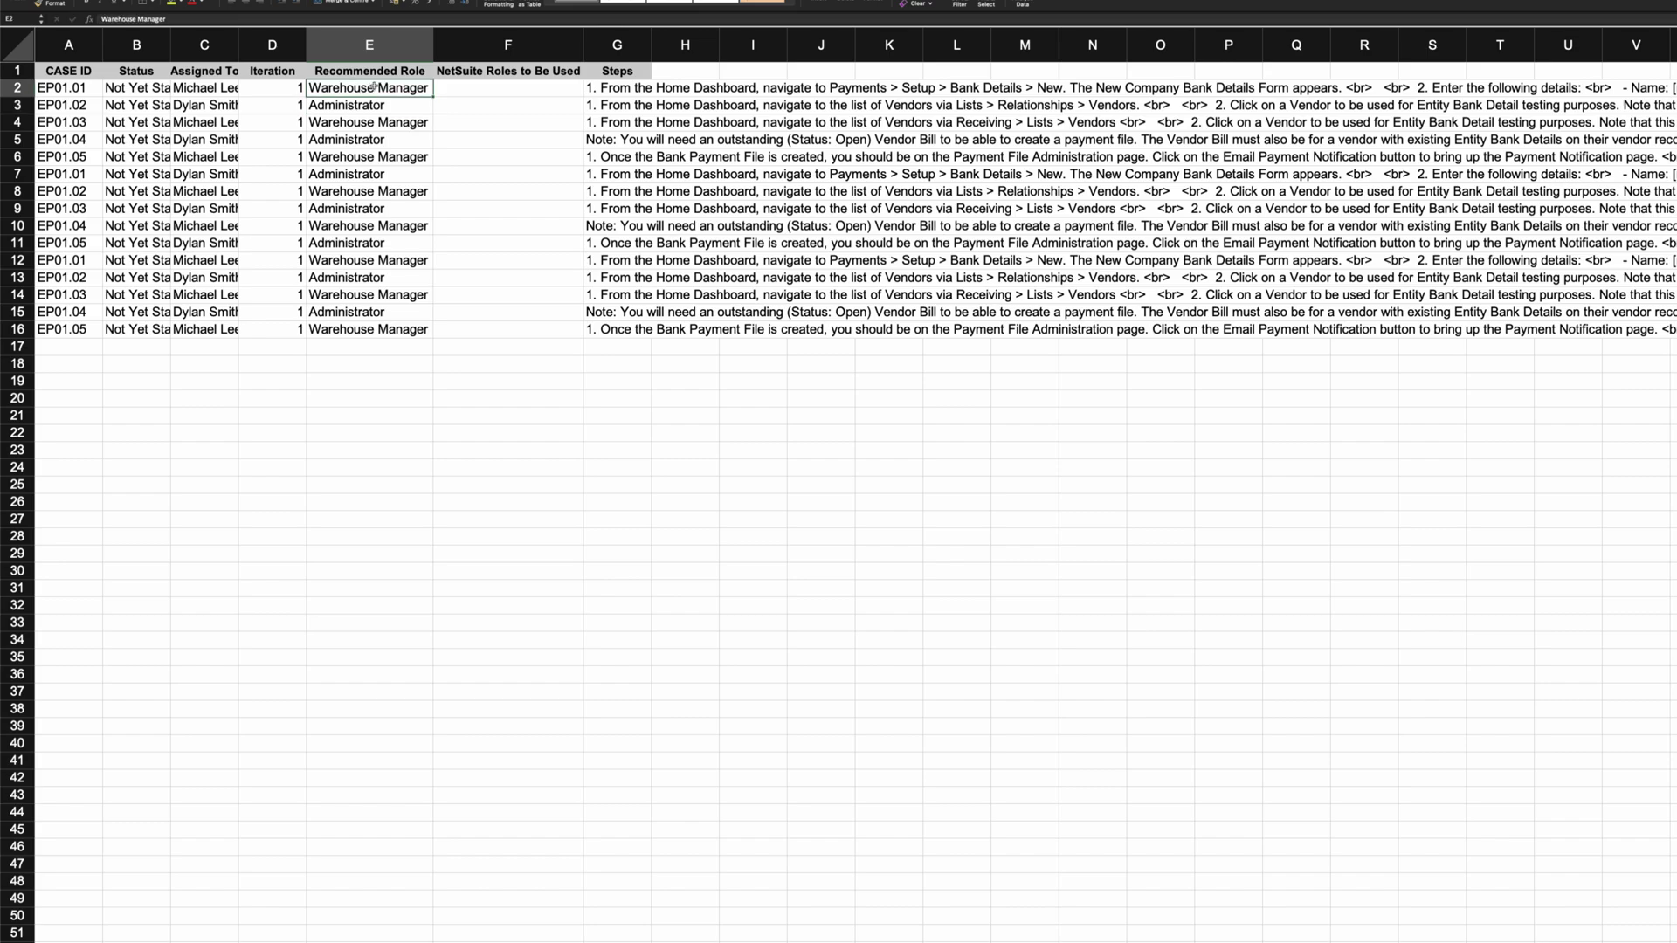
Re-enter Accountant in E2 and copy it into cells E4 and E6
type("Accountant")
key("ctrl+Return")
key("ctrl+c")
left_click(365, 124)
key("ctrl+v")
left_click(366, 157)
key("ctrl+v")
left_click(417, 280)
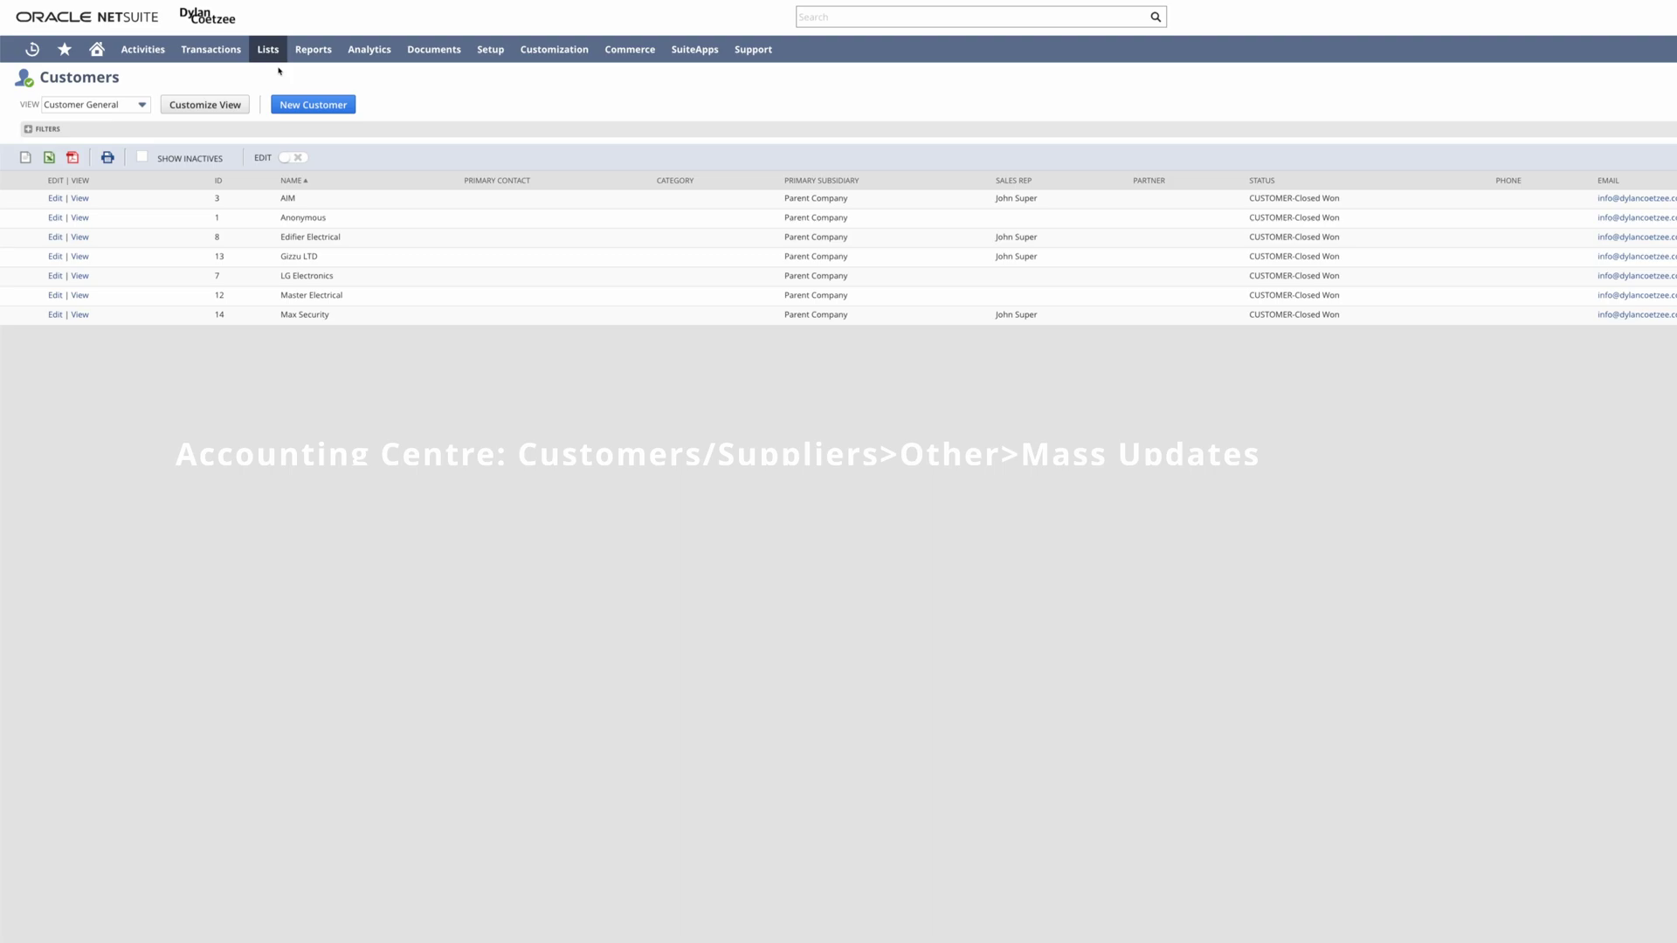
Go to the Mass Updates page through Lists > Mass Update
mouse_move(268, 49)
mouse_move(282, 347)
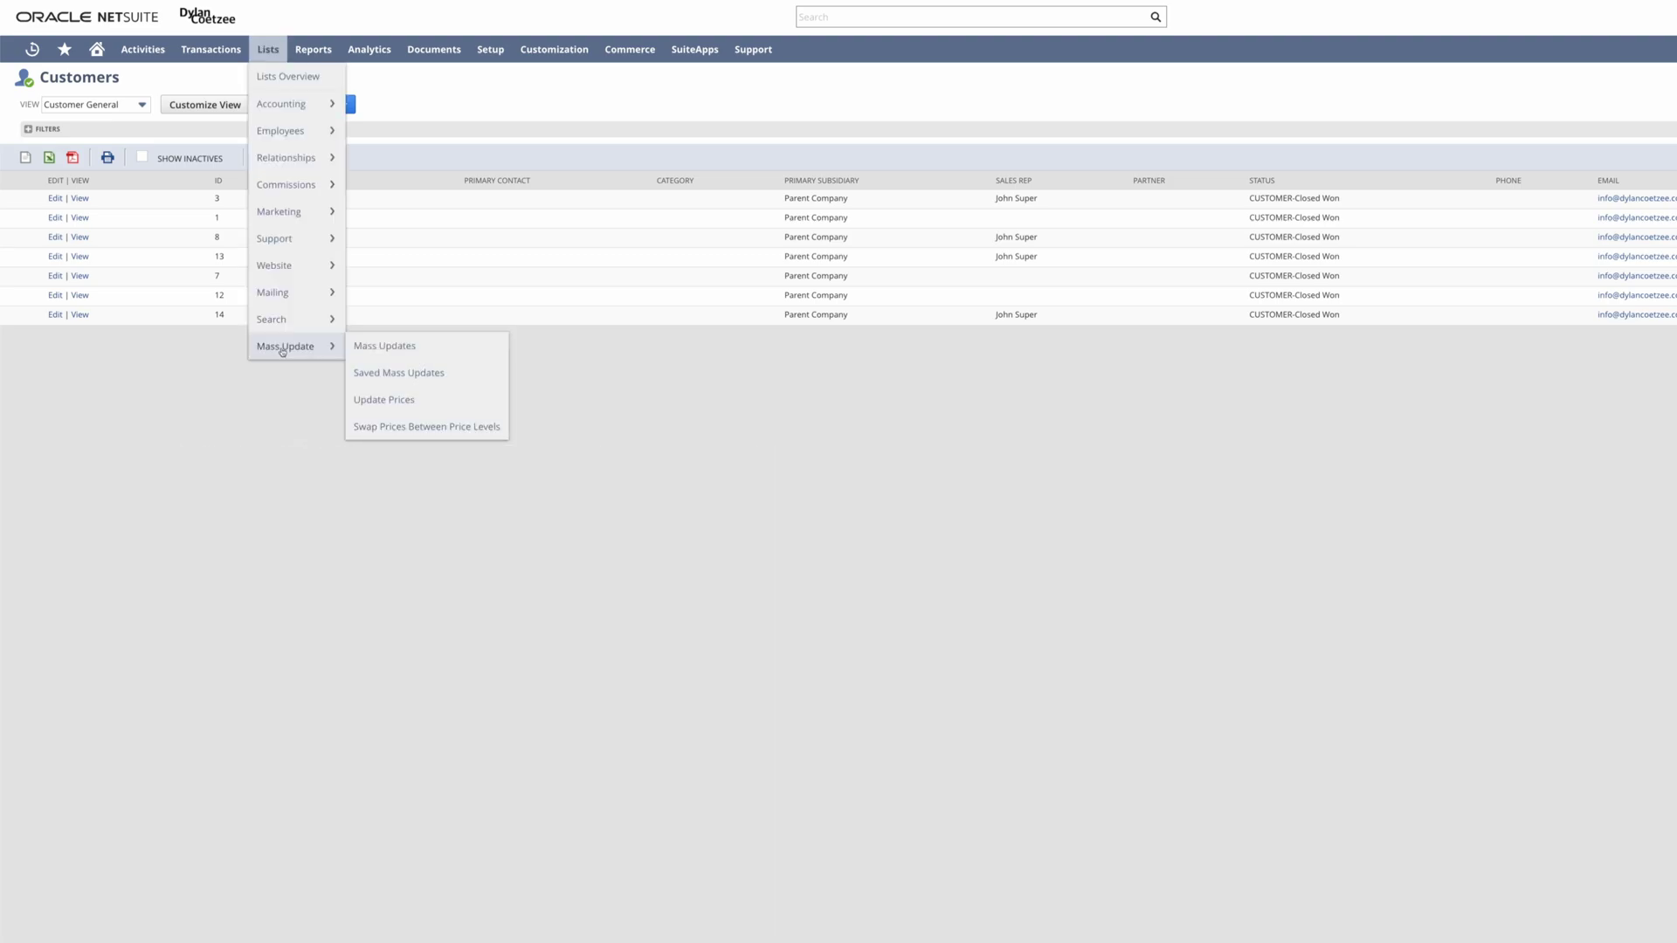
left_click(398, 348)
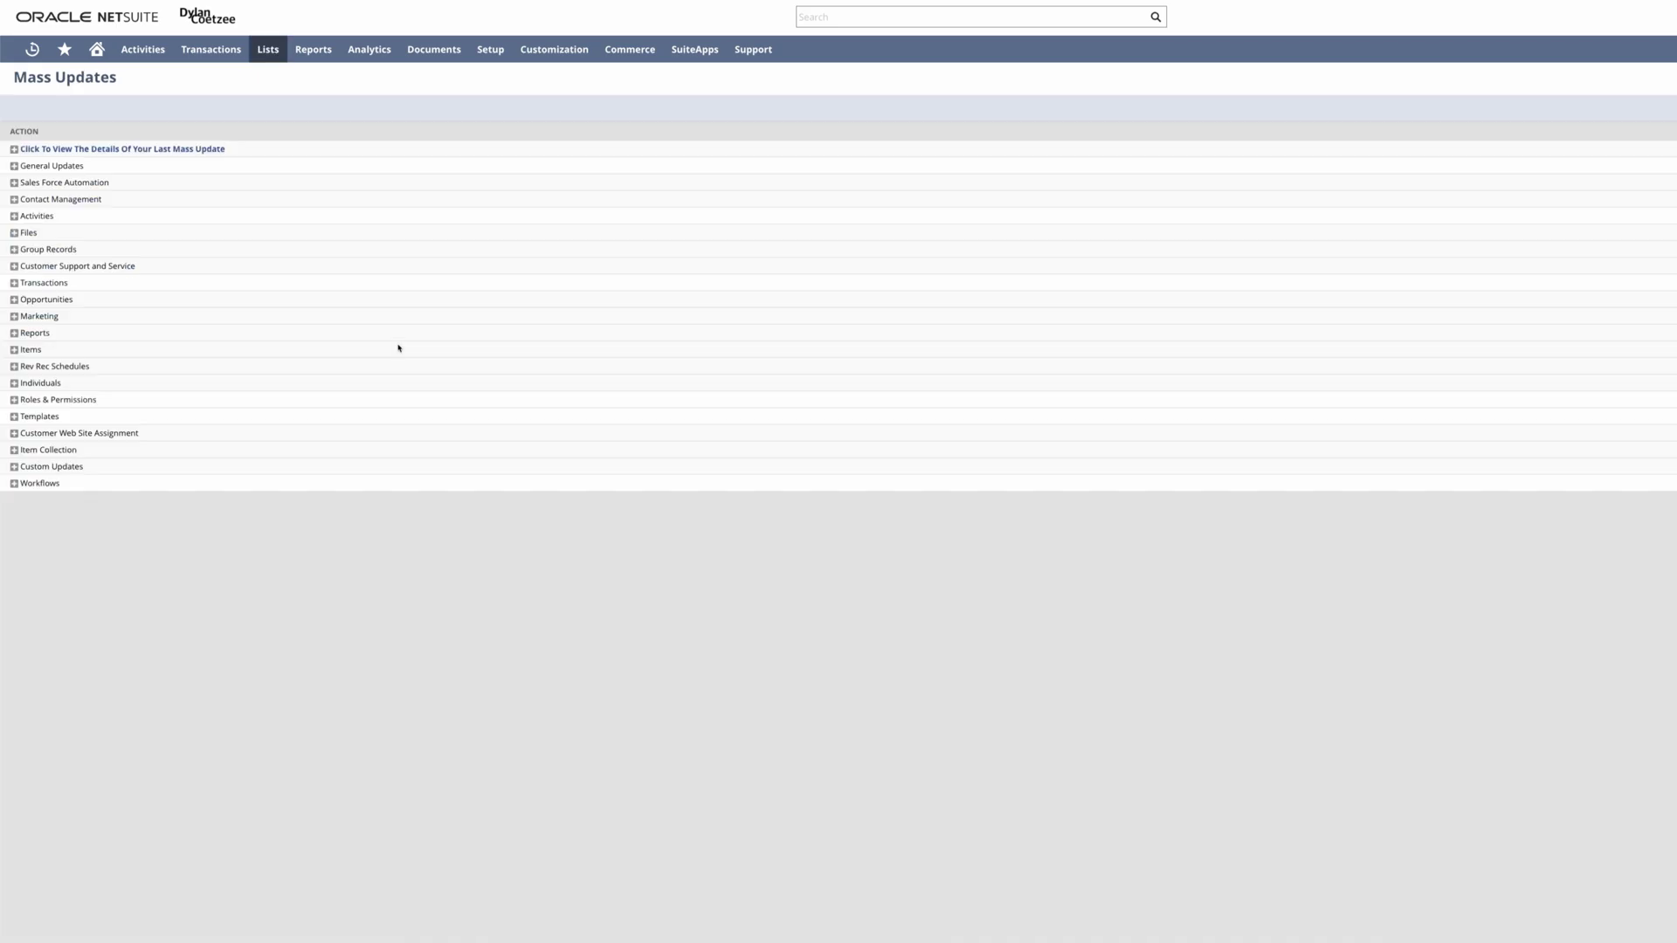
Start a General Updates Customer mass update titled 'Demo DC Customer Mass Update'
left_click(14, 166)
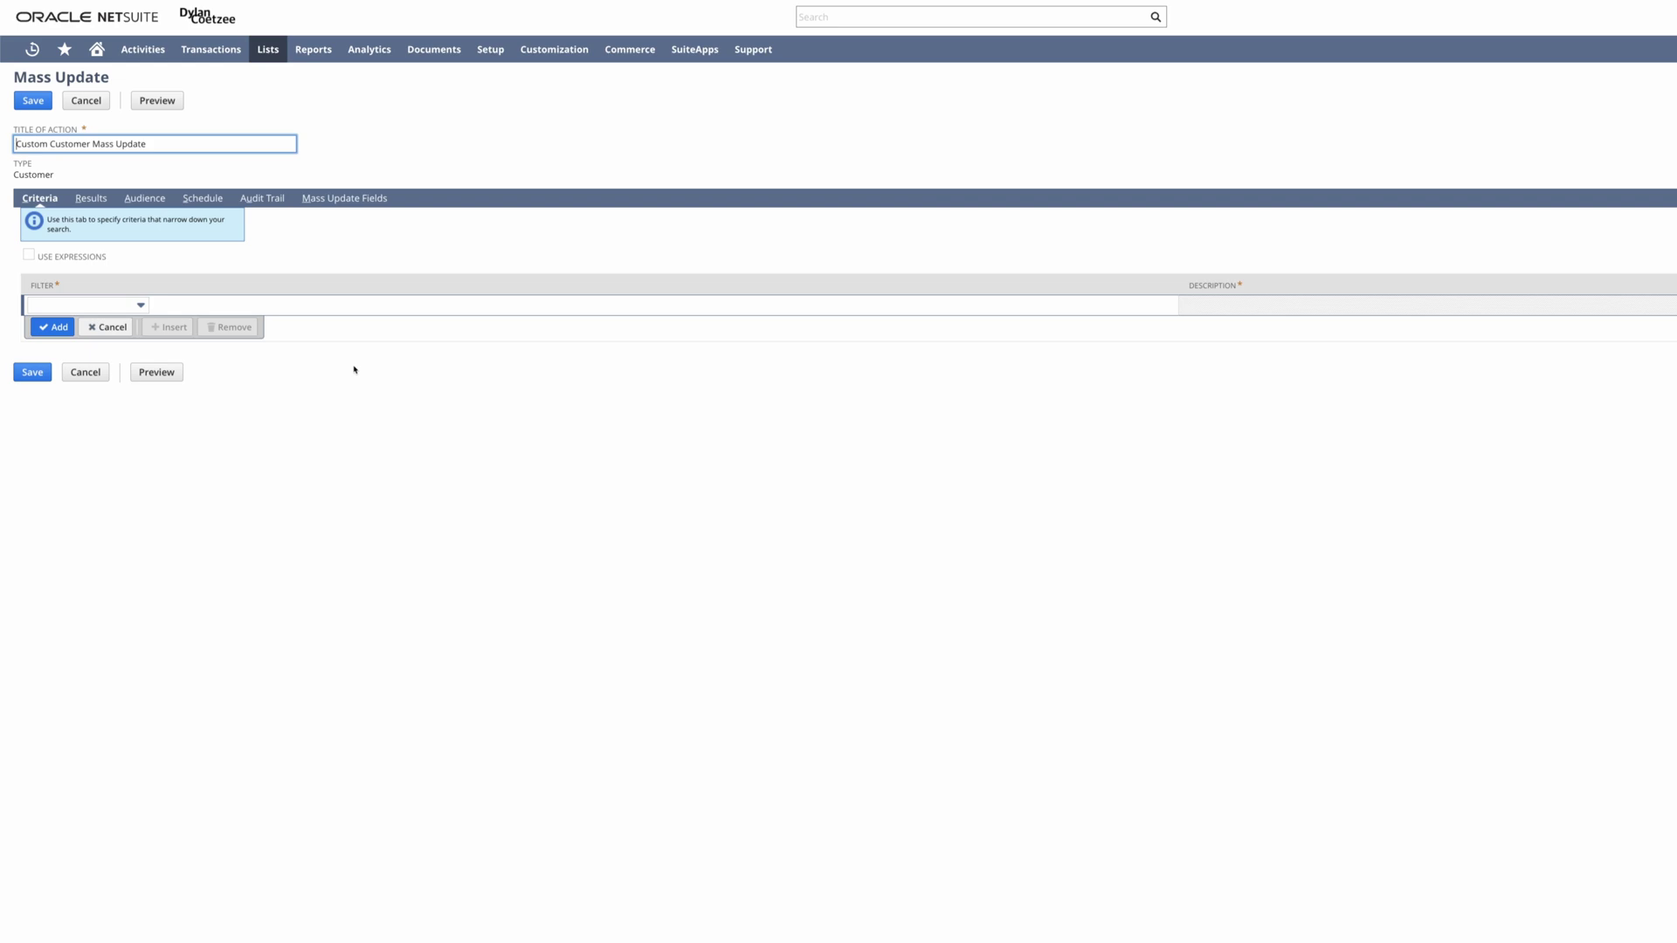
key("ctrl+Delete")
type("Demo DC")
Add a Sales Rep criterion filter, then move to the Results column settings
left_click(74, 302)
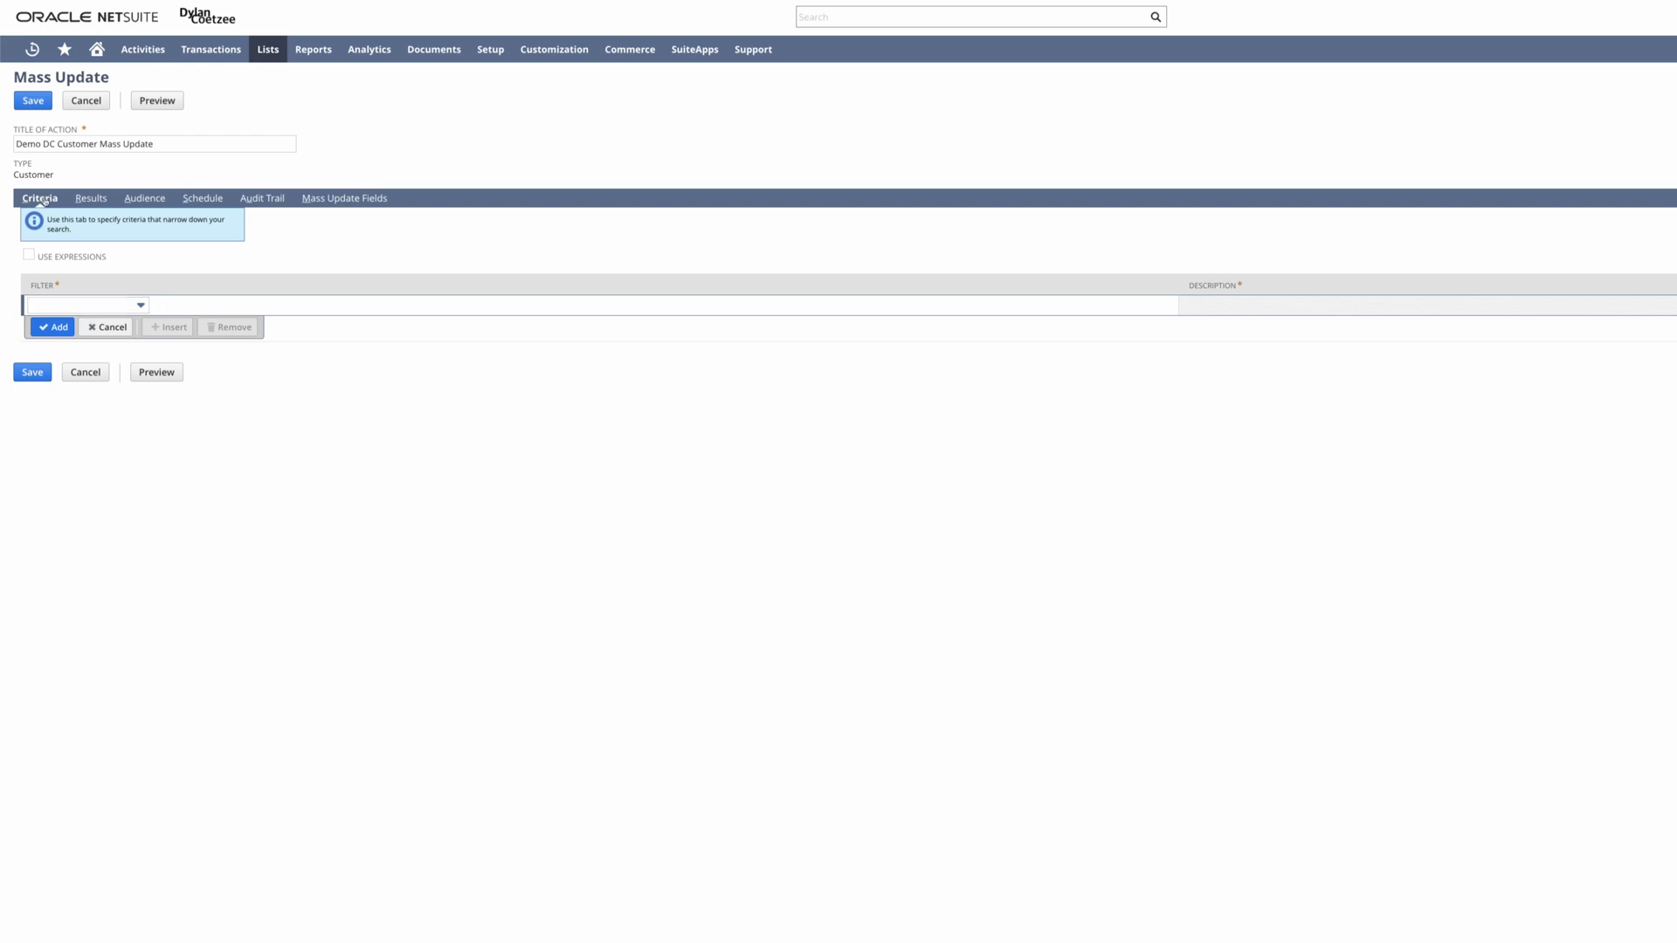
left_click(102, 306)
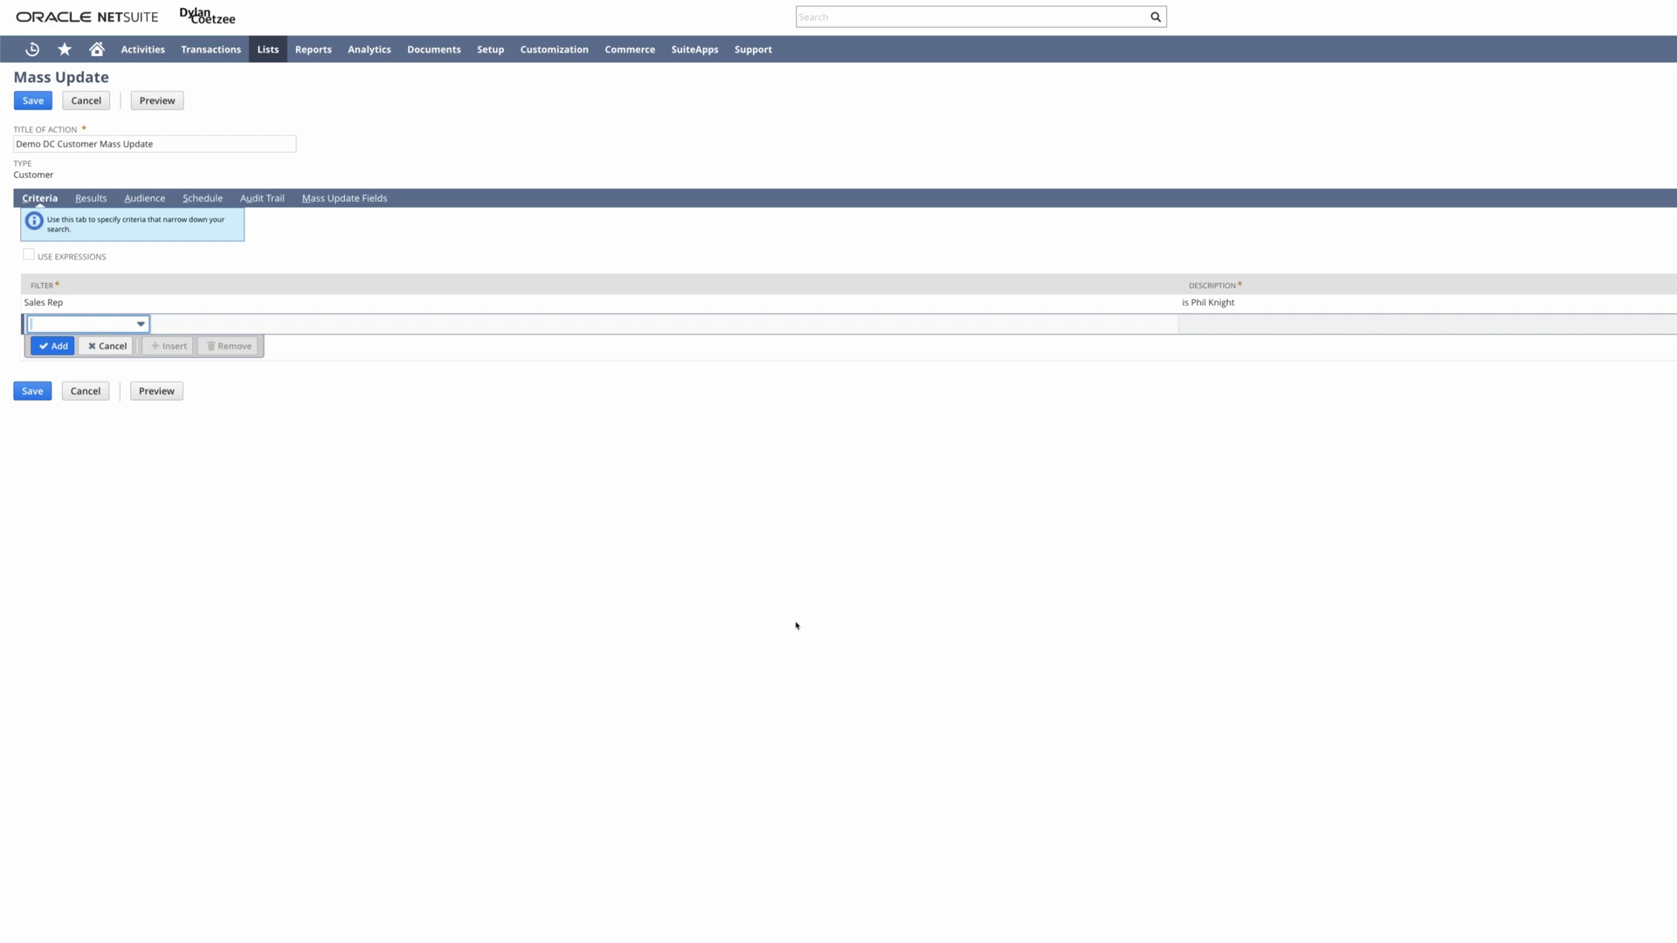
left_click(176, 103)
left_click(90, 198)
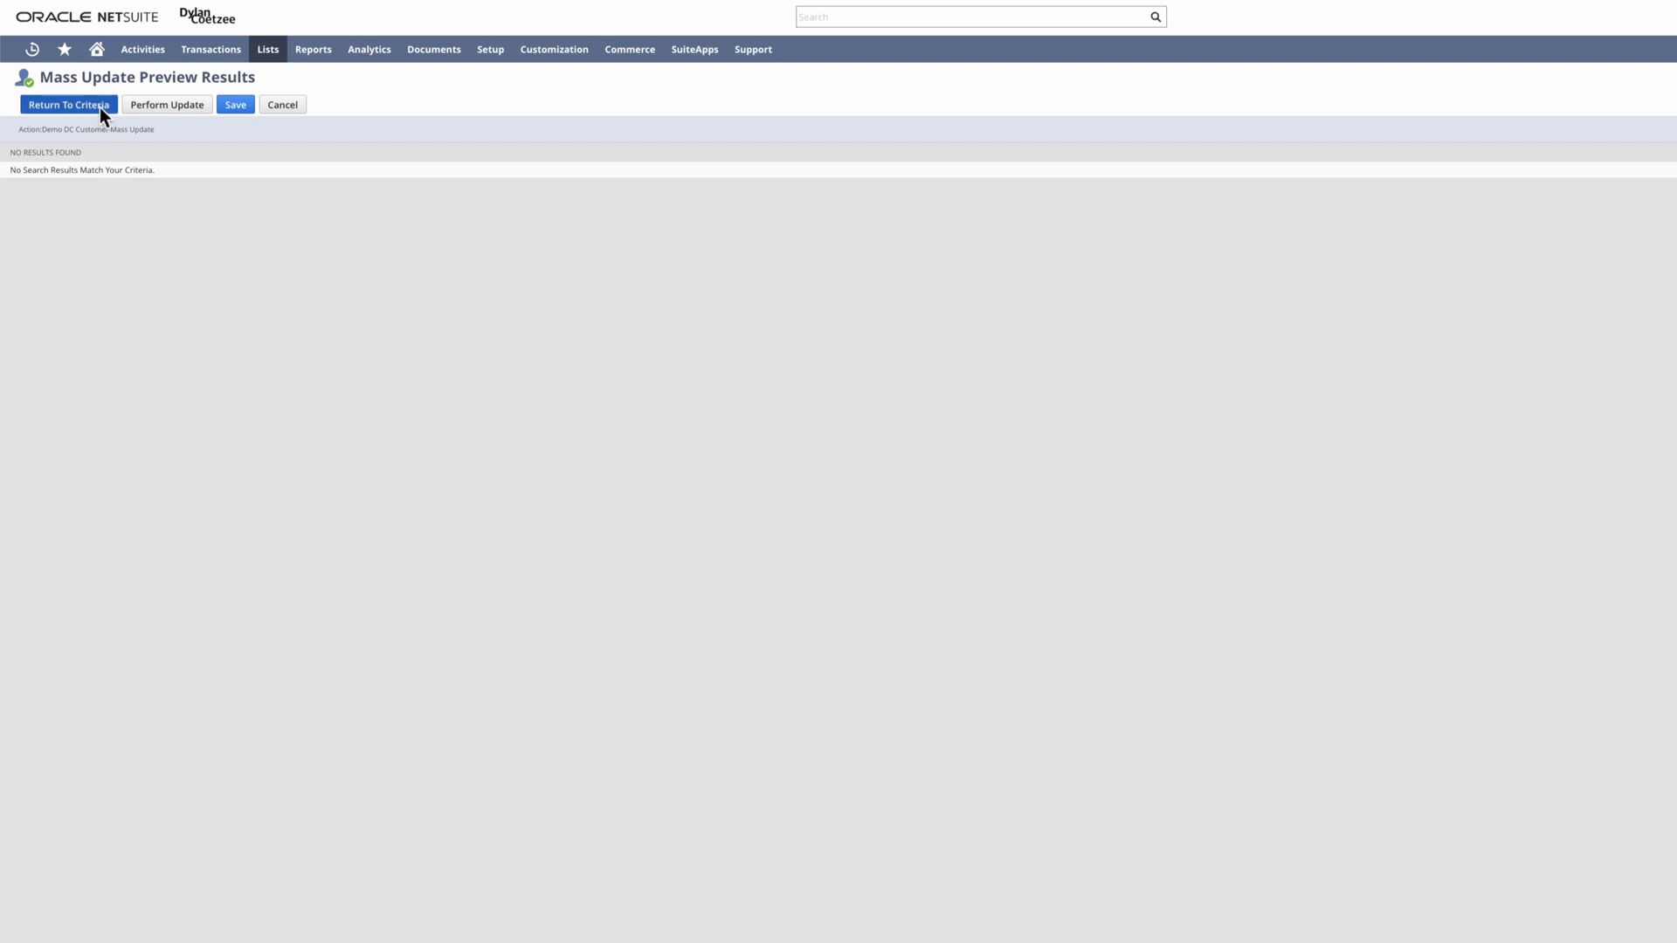
Return to the criteria to correct the Sales Rep filter value
left_click(99, 107)
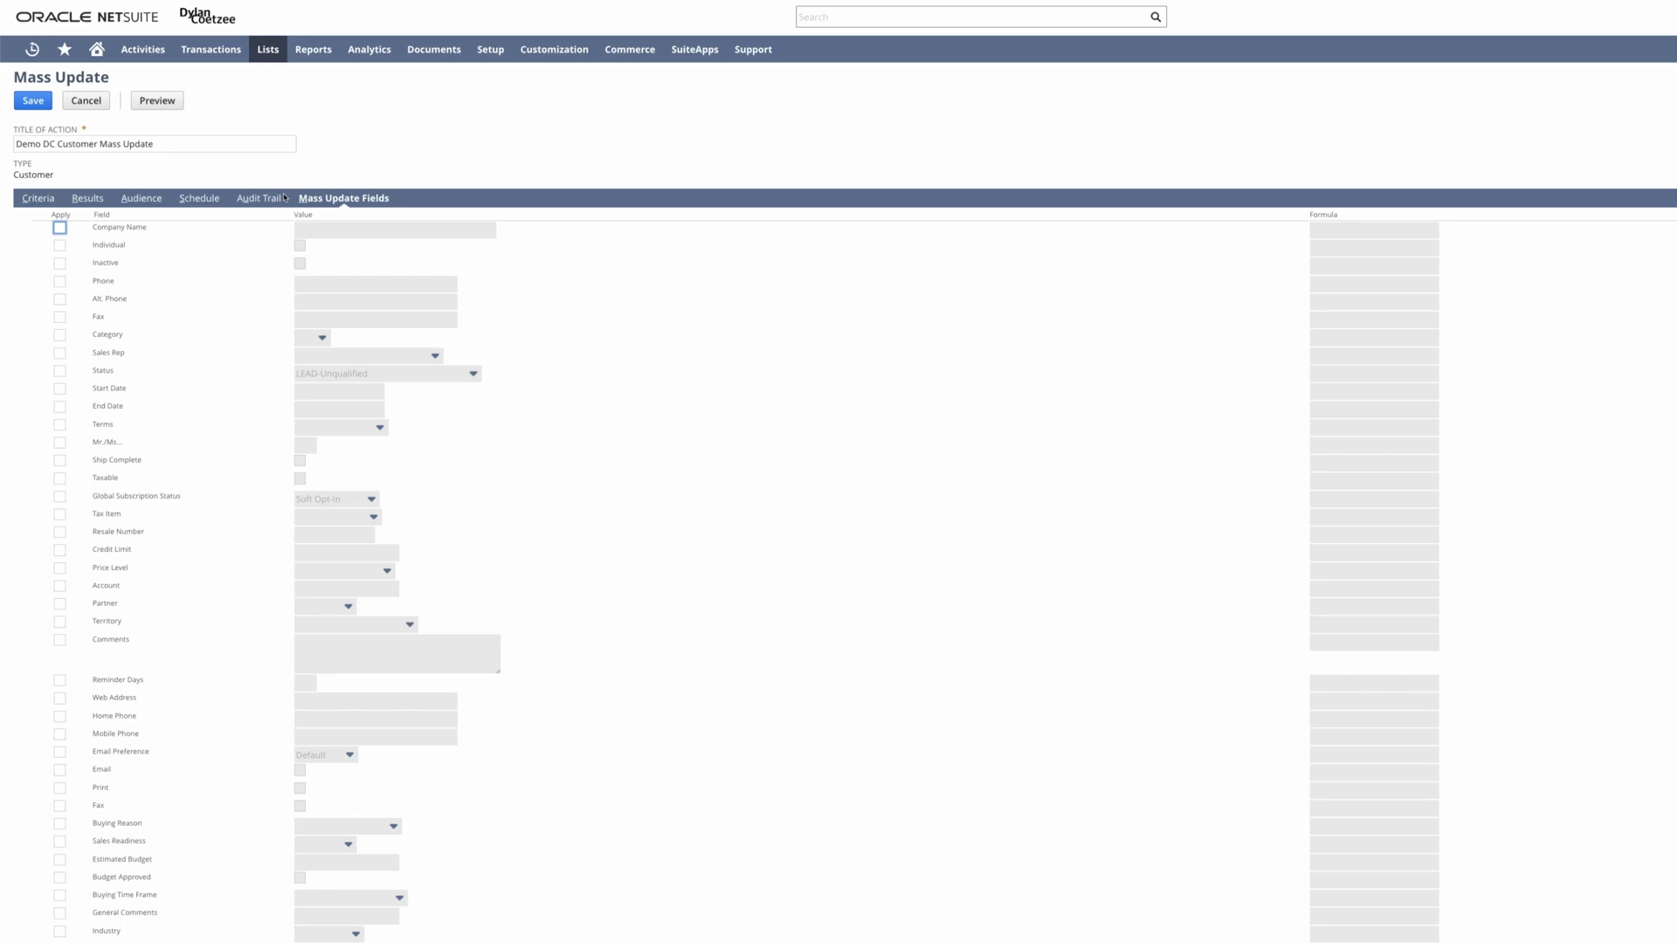
Set the Sales Rep update field to the replacement rep
left_click(383, 360)
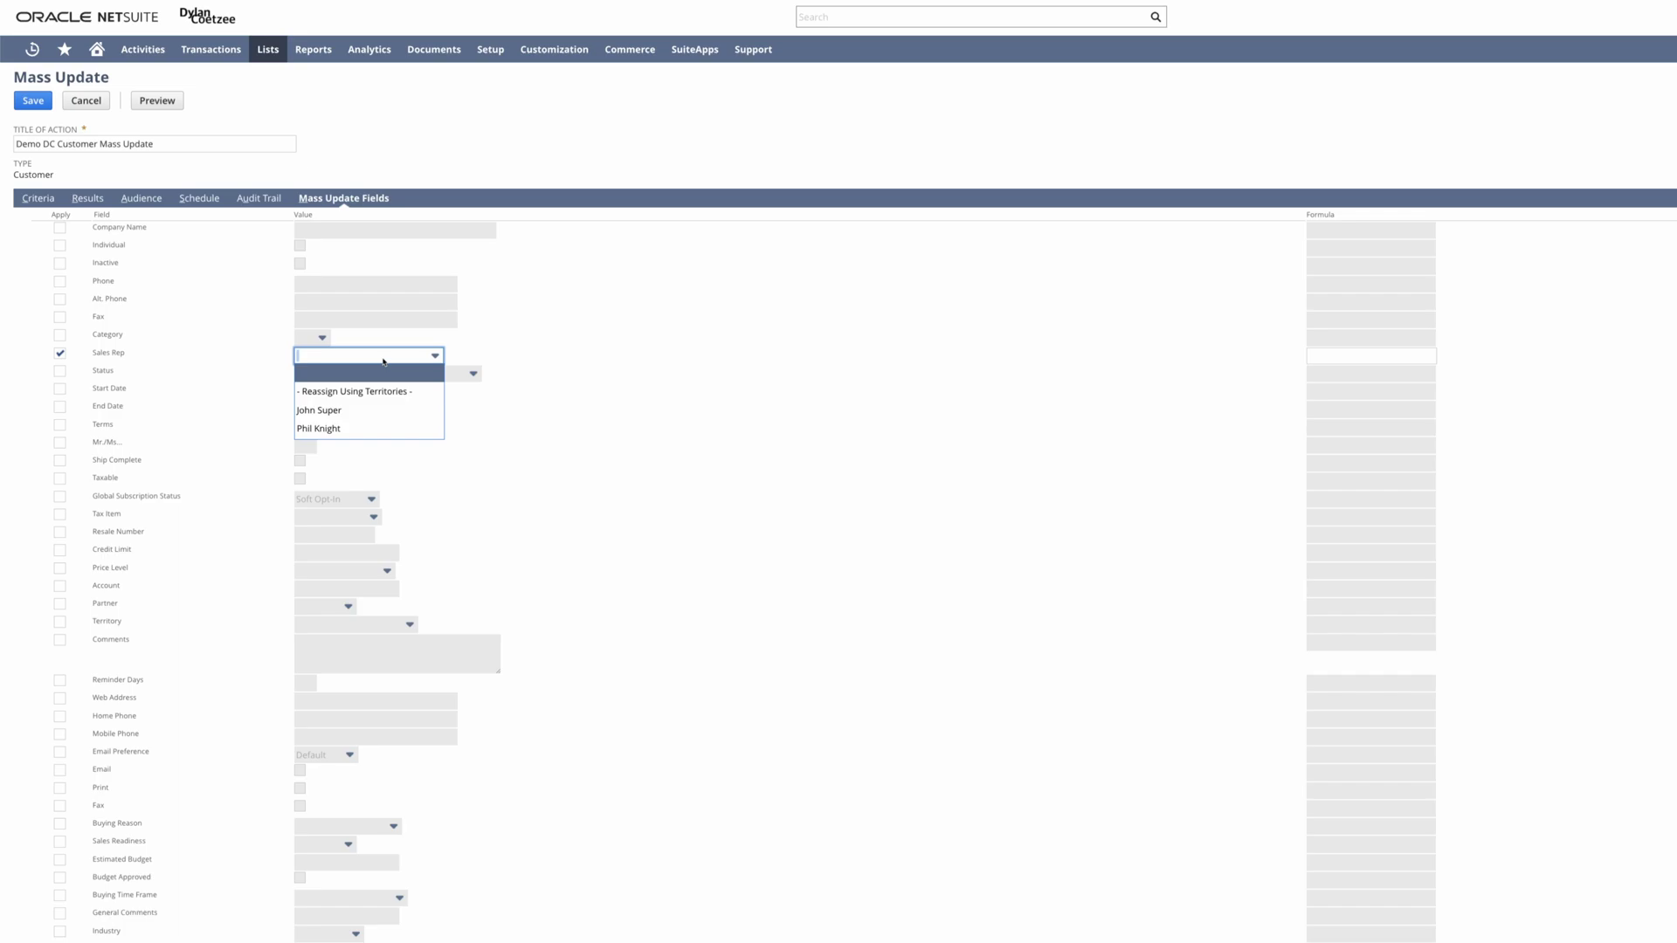
left_click(319, 428)
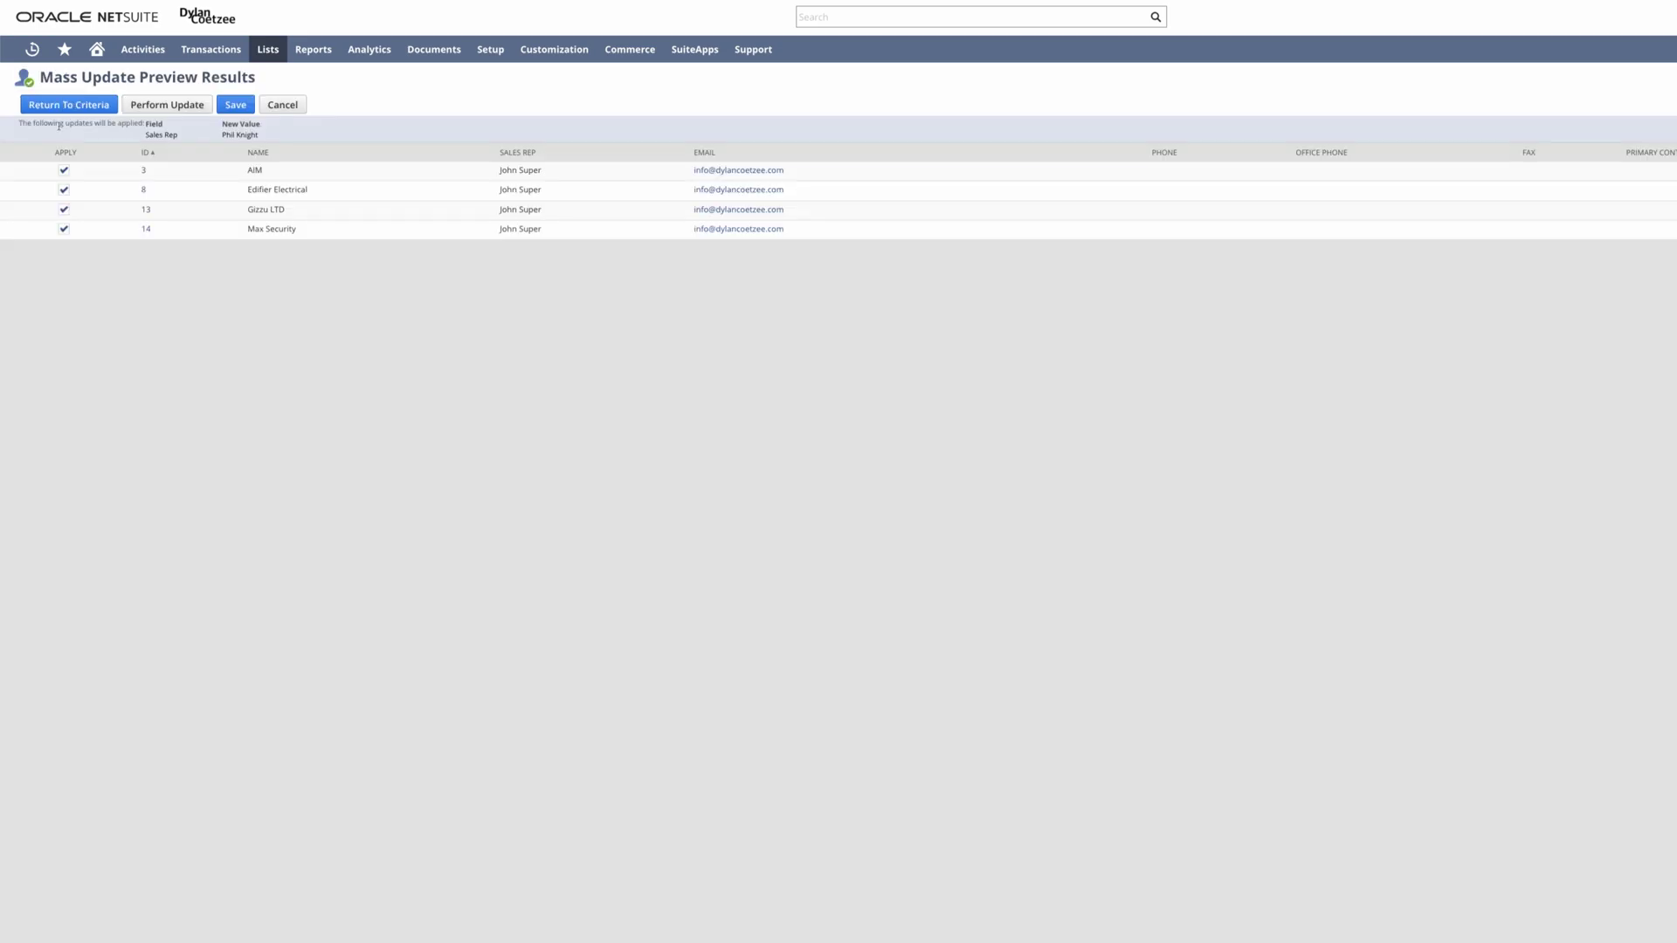
Highlight the pending Sales Rep change summary for the four affected customers
triple_click(60, 126)
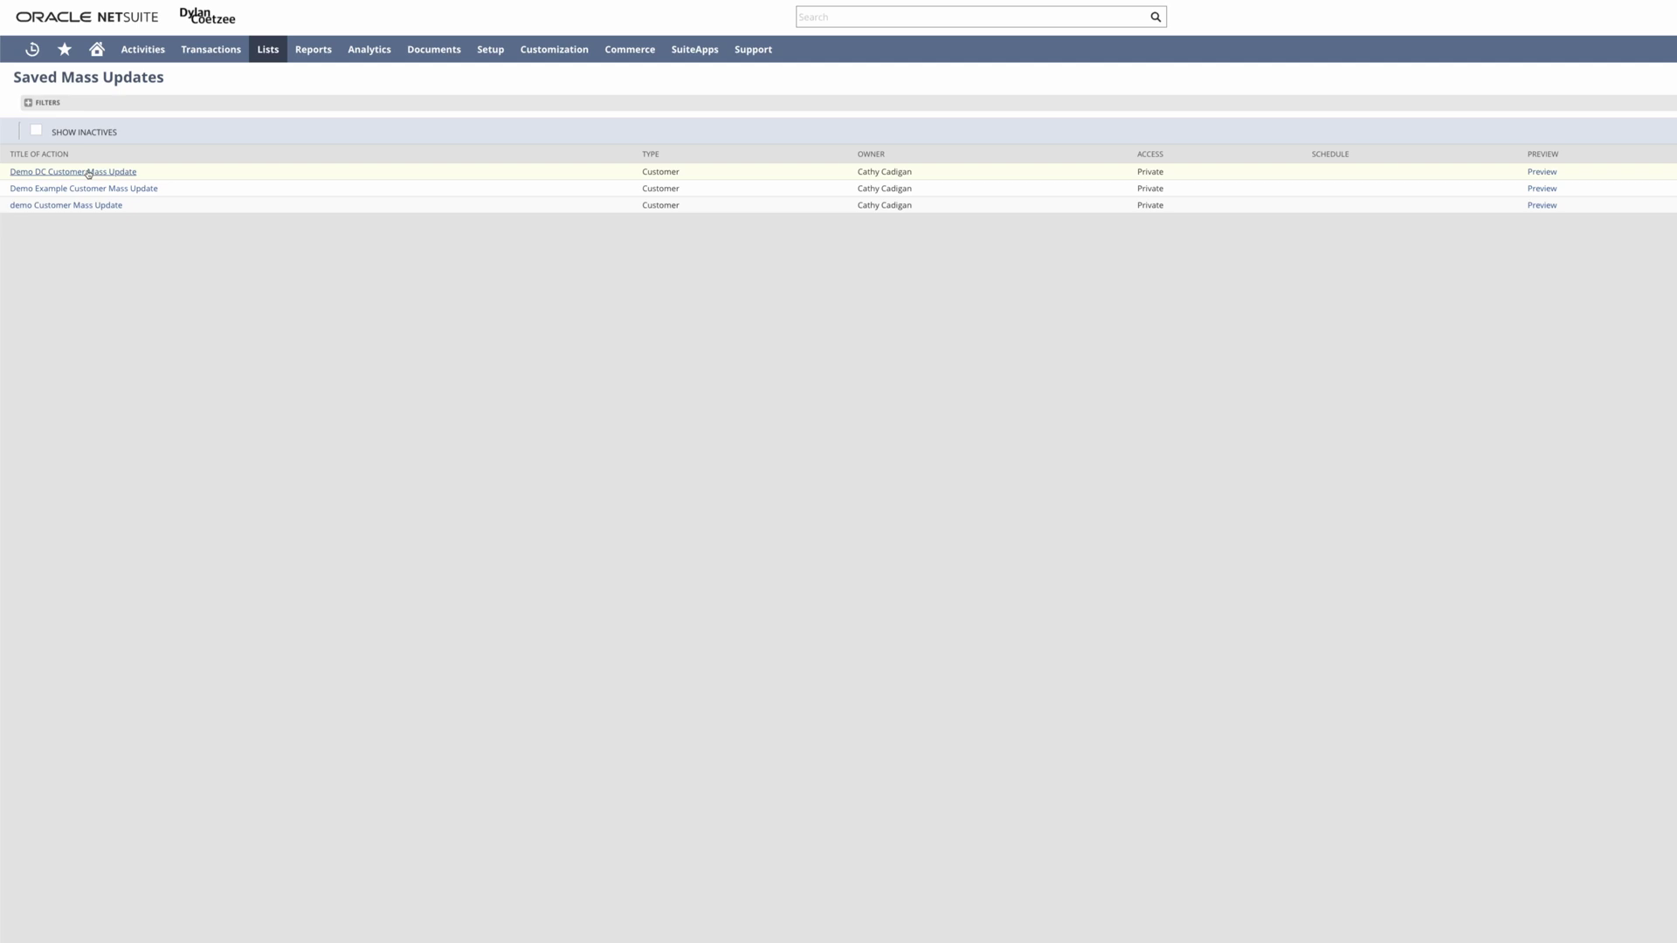
Open Demo DC Customer Mass Update from the Saved Mass Updates list
left_click(88, 174)
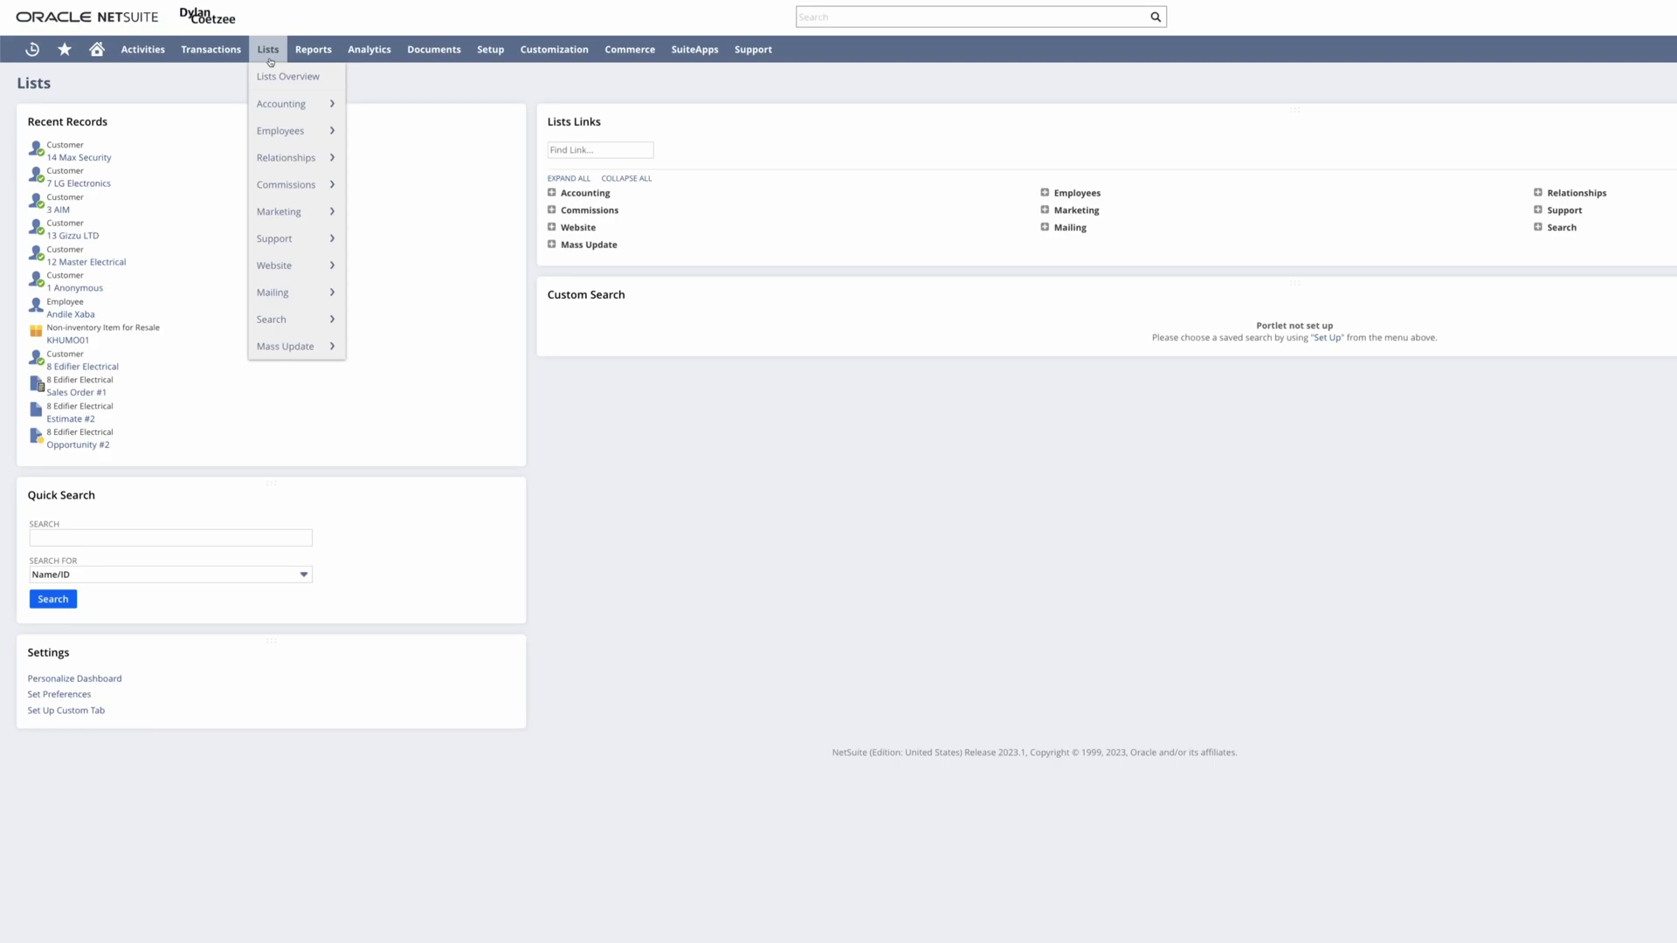
Open the Customers list and check the Sales Rep assigned to the customers
mouse_move(278, 159)
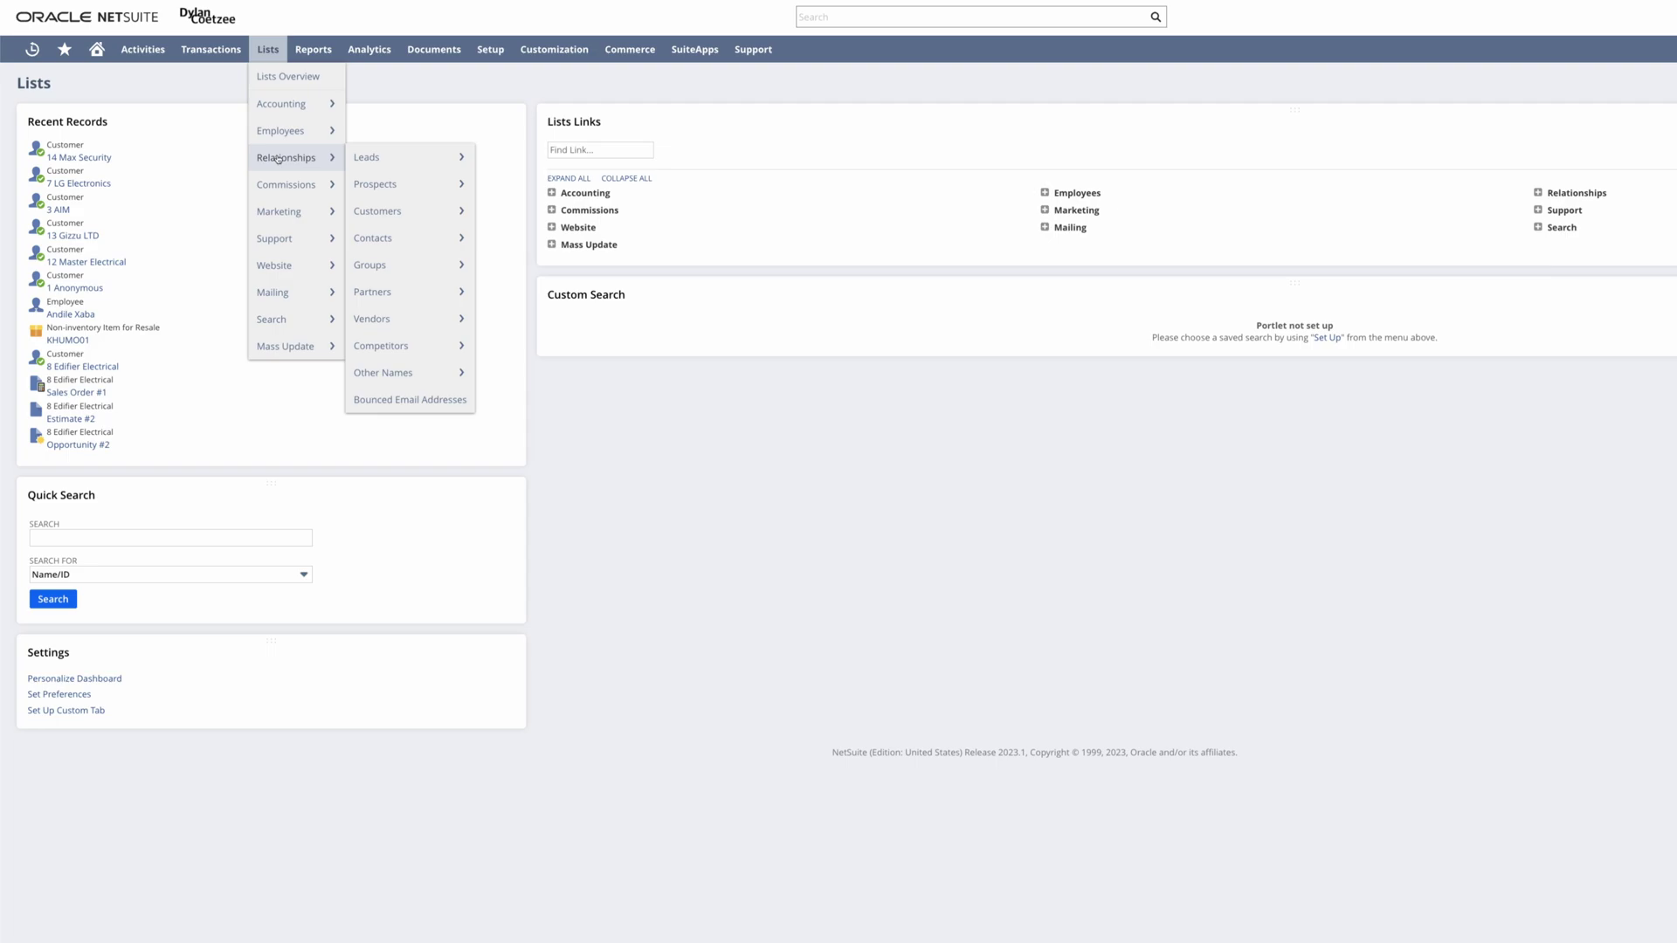
left_click(378, 210)
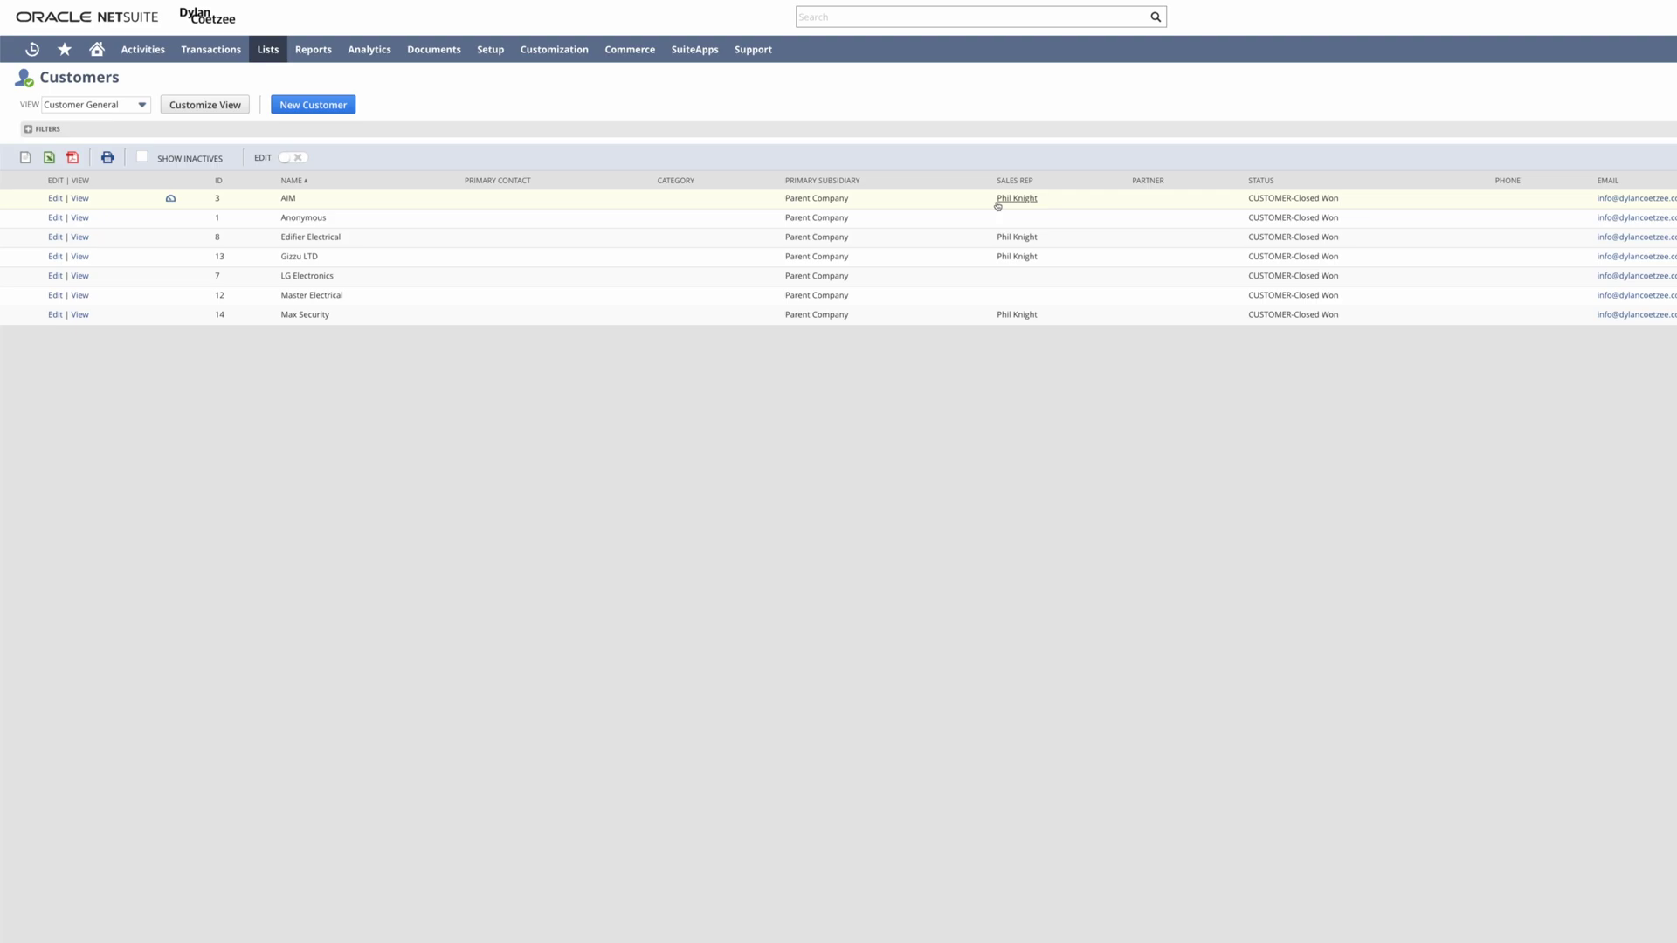
mouse_move(999, 205)
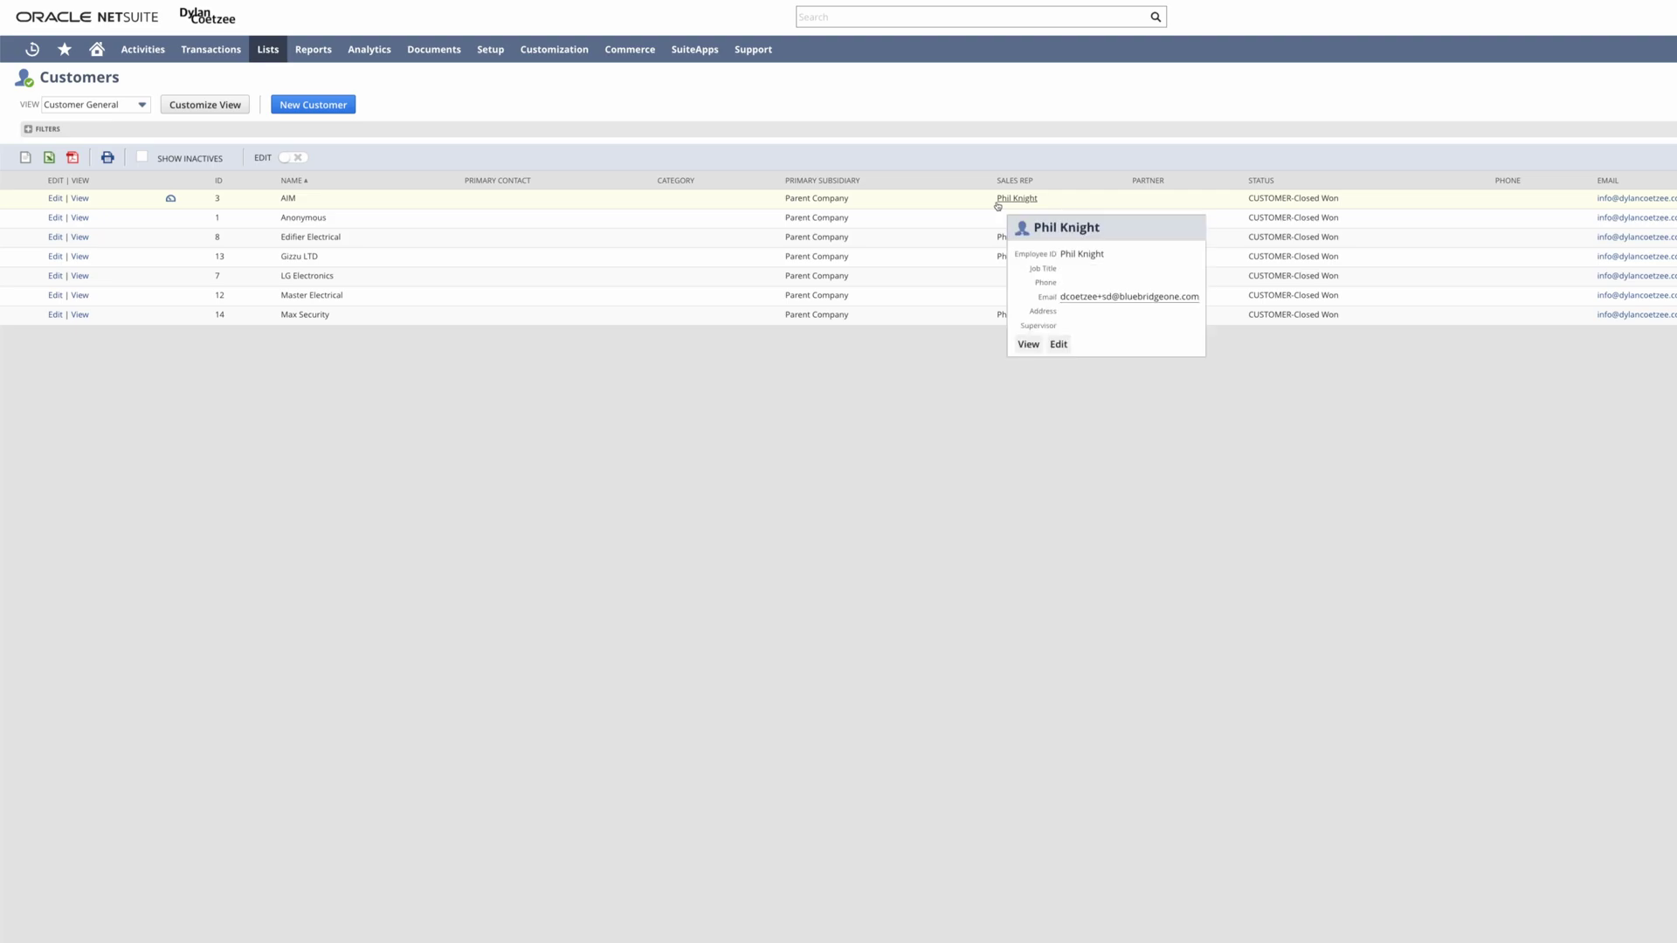